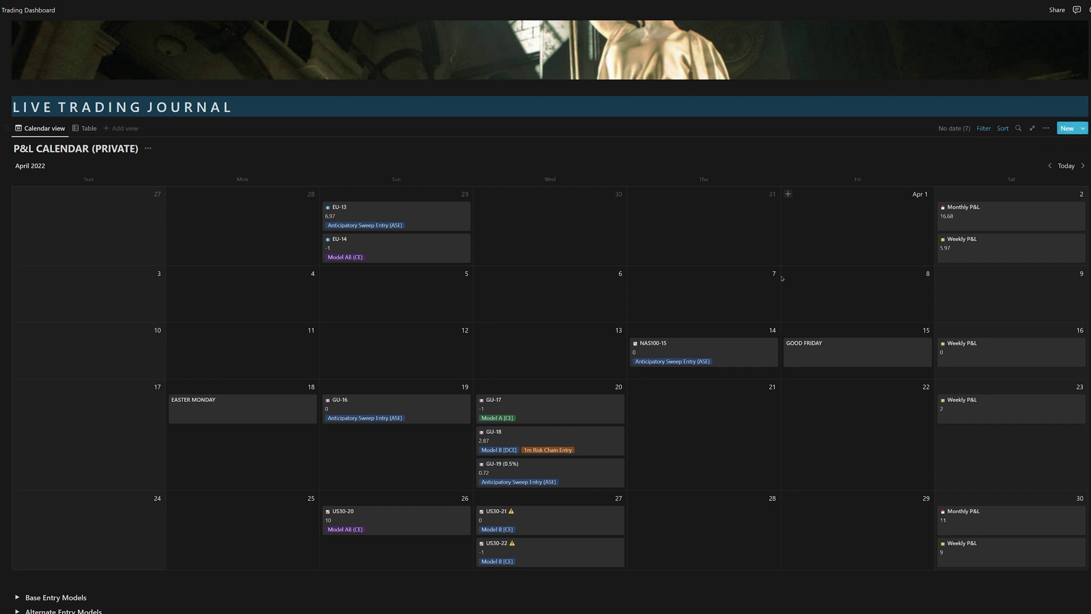
# Review the EU template from the calendar's template list without changing it
pyautogui.click(1083, 128)
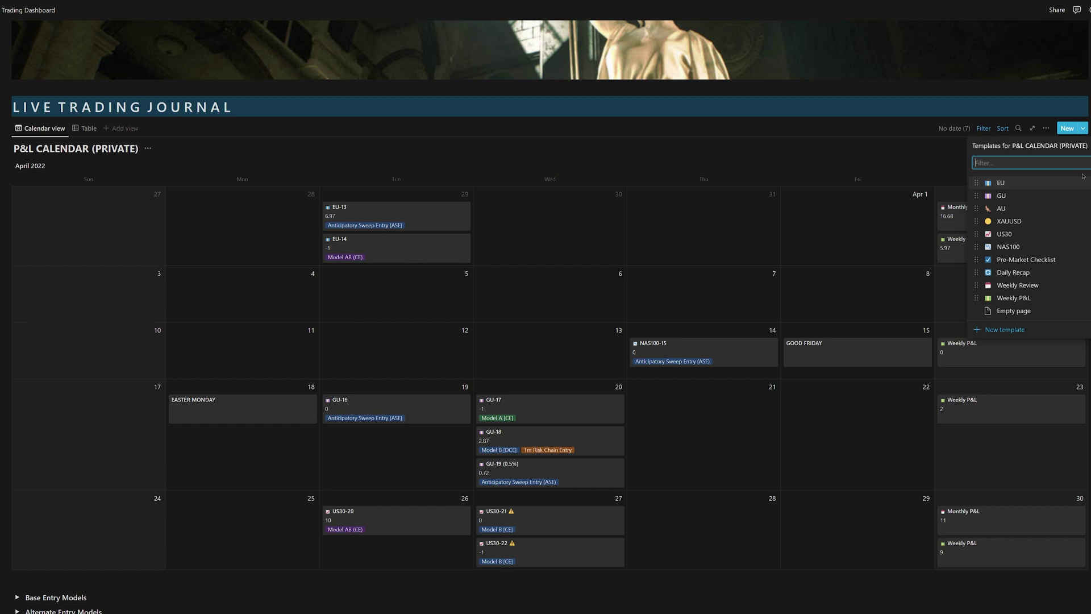
pyautogui.click(1082, 129)
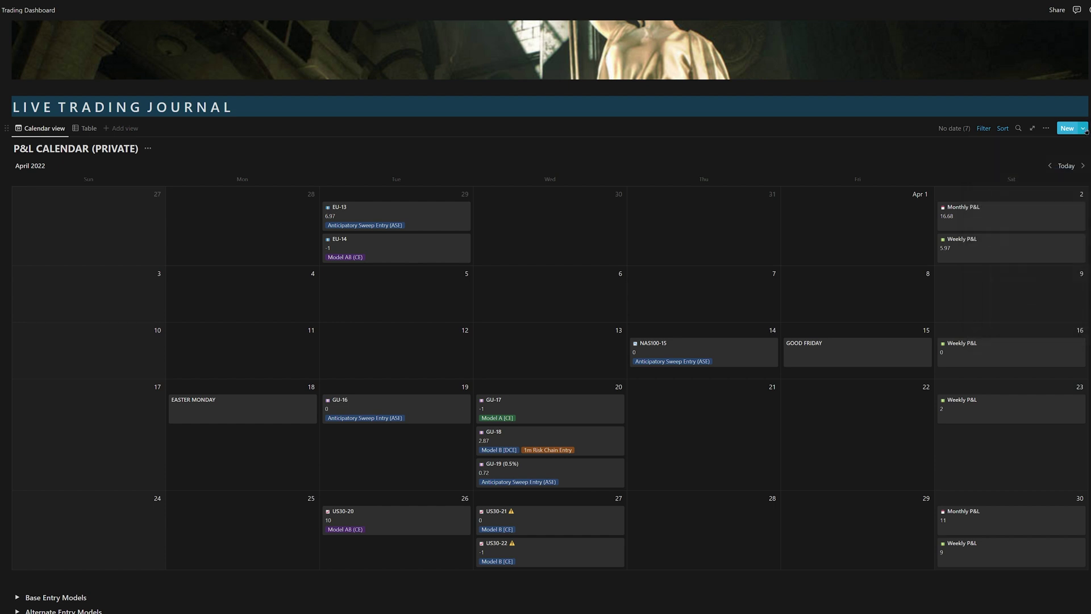
pyautogui.click(1084, 129)
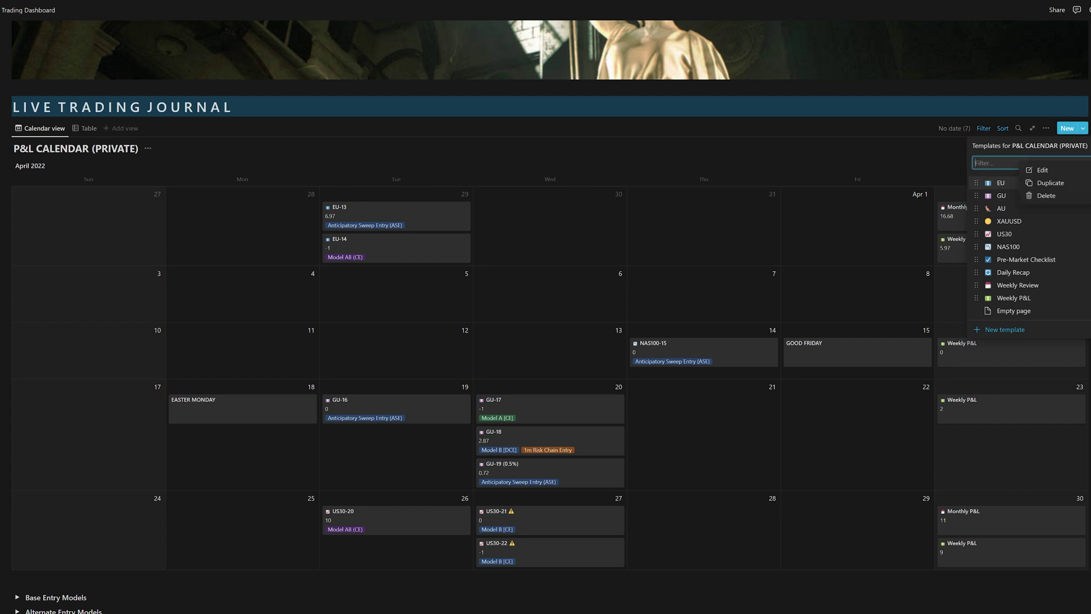
pyautogui.click(1088, 169)
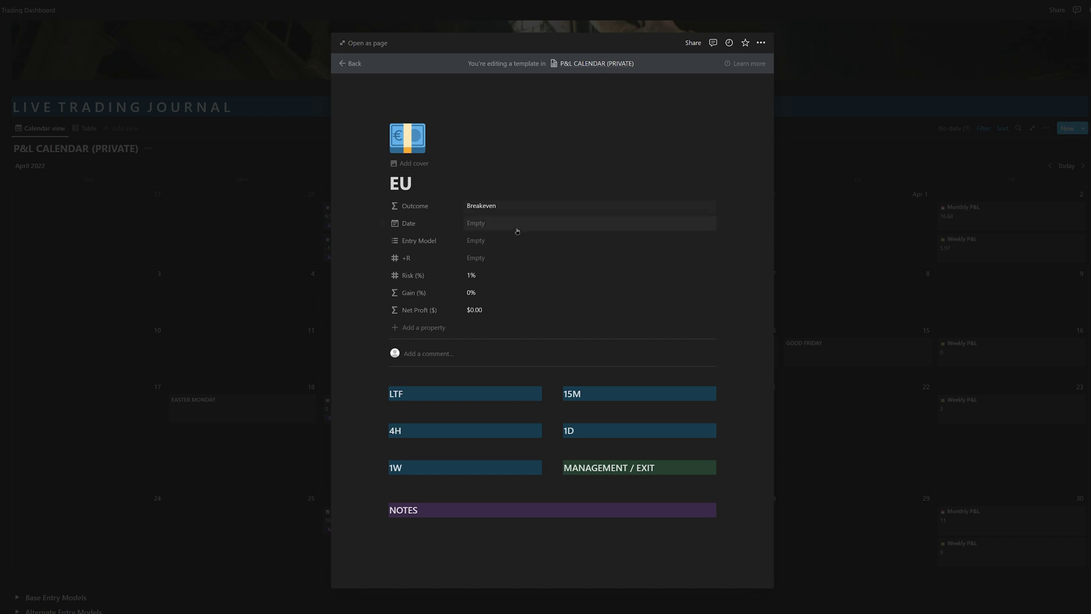
pyautogui.moveTo(420, 183); pyautogui.dragTo(384, 216)
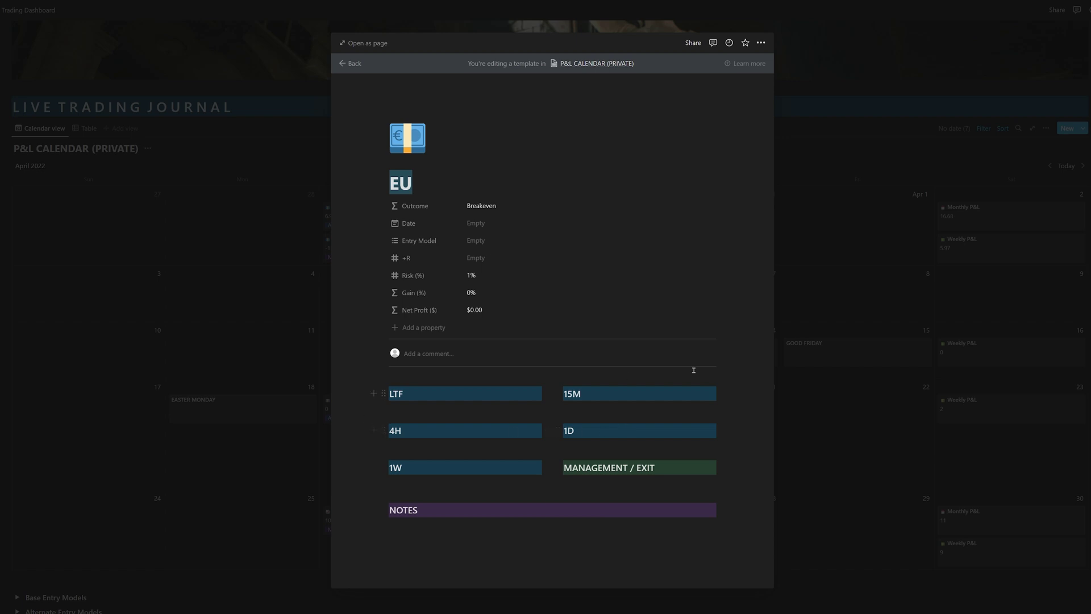
pyautogui.click(842, 340)
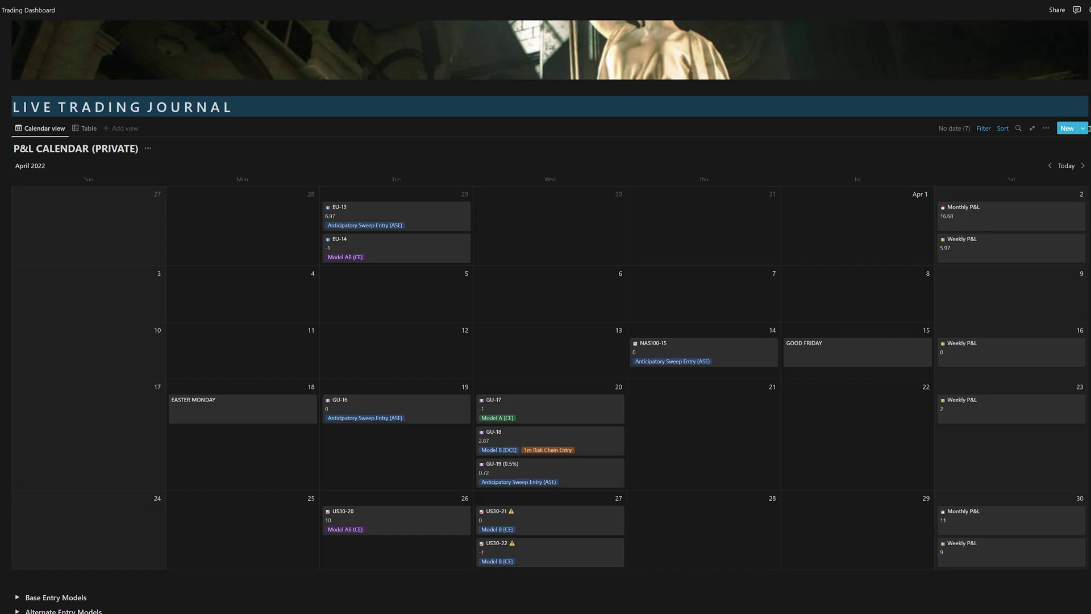
pyautogui.click(1084, 129)
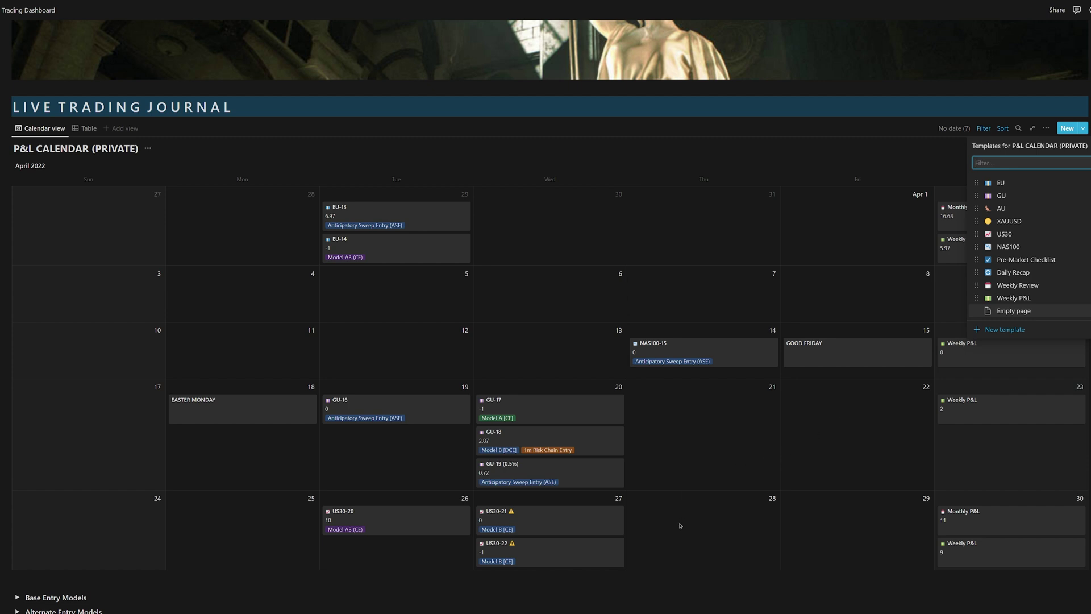
pyautogui.click(707, 518)
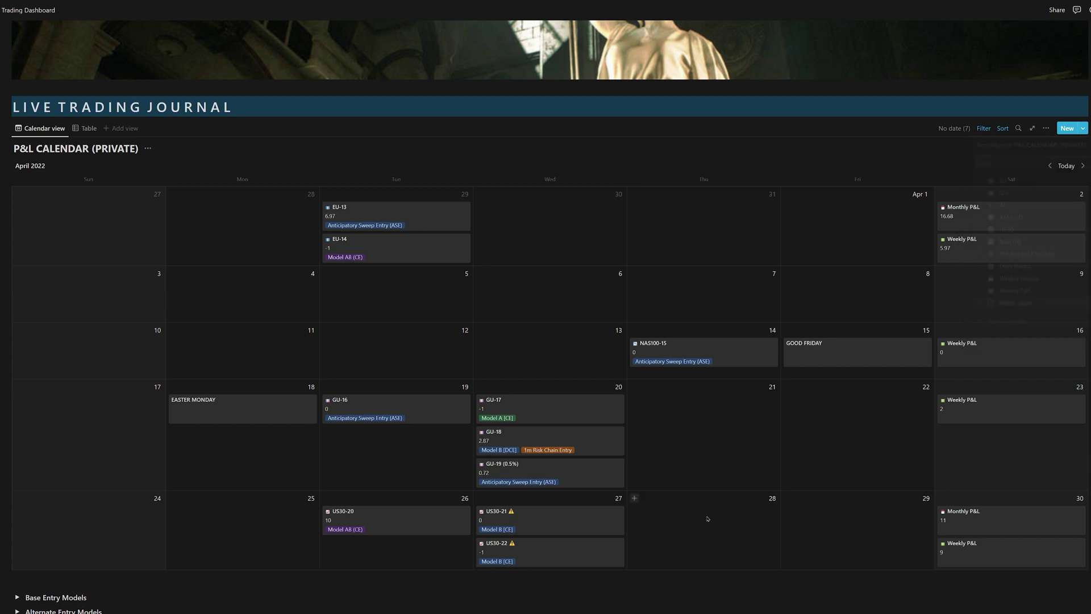
# Add a new April 28 entry and apply the EU template to it
pyautogui.click(635, 499)
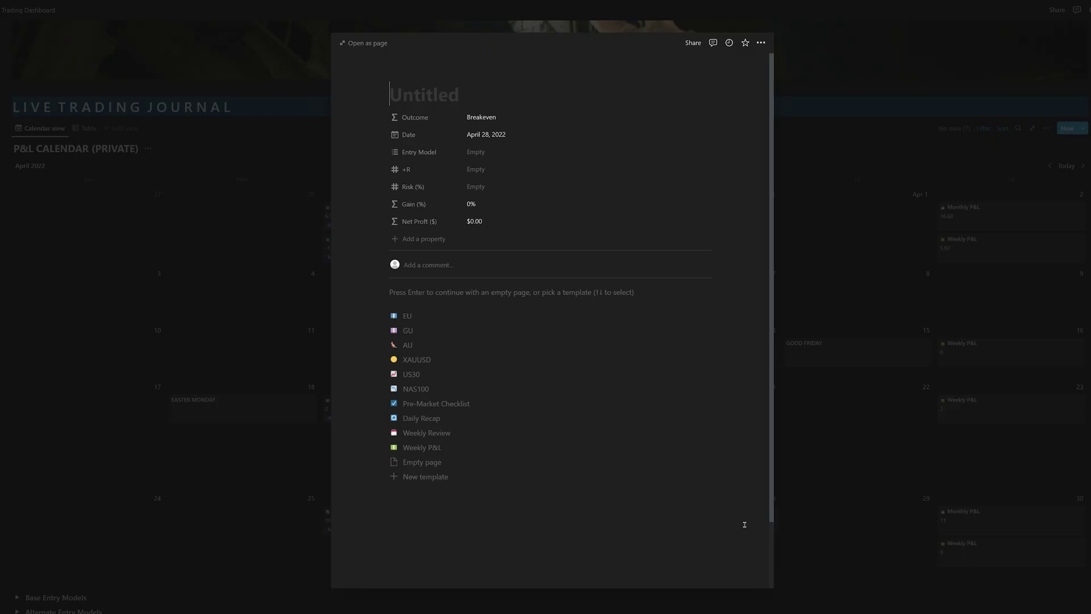
pyautogui.click(850, 460)
pyautogui.click(651, 527)
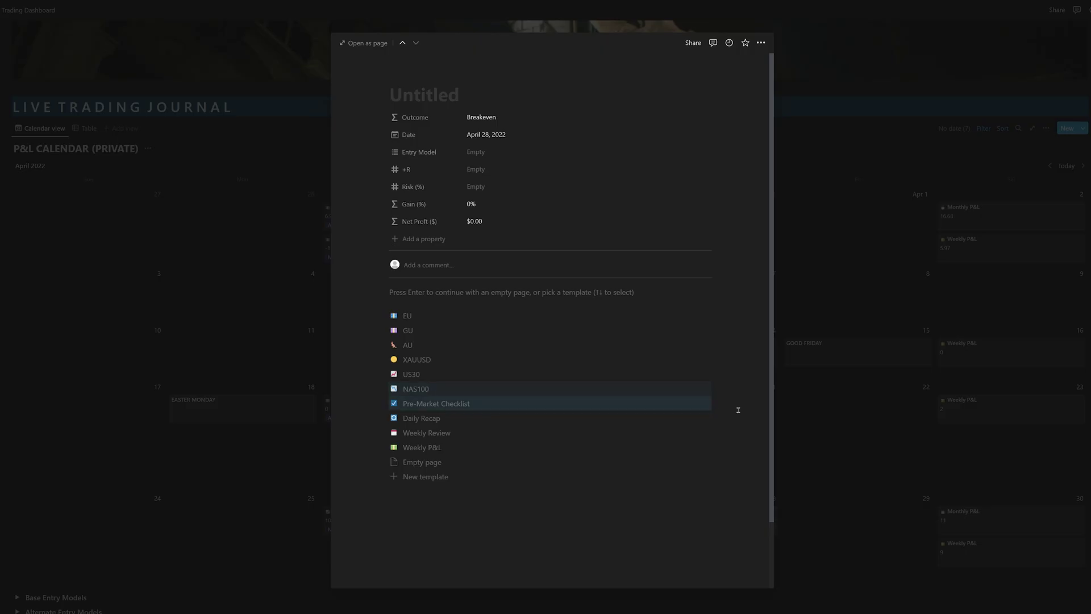
pyautogui.press('Down')
pyautogui.press('Up')
pyautogui.press('Up')
pyautogui.press('Down')
pyautogui.press('Down')
pyautogui.press('Down')
pyautogui.press('Up')
pyautogui.press('Up')
pyautogui.click(433, 321)
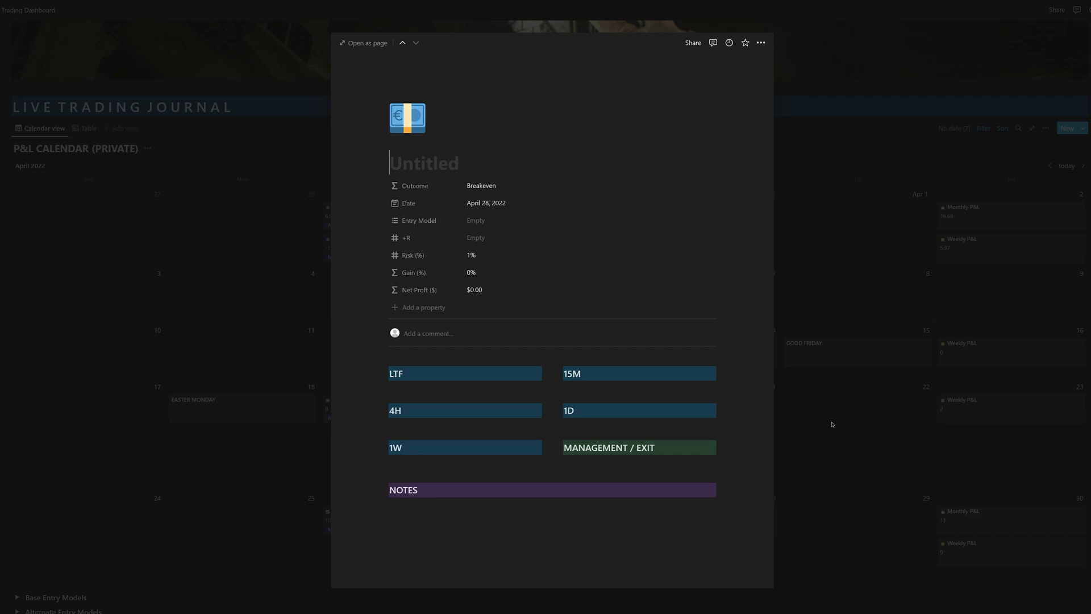
# Title the April 28 entry 'EU-23' and reopen it to confirm the name
pyautogui.write('EU-23')
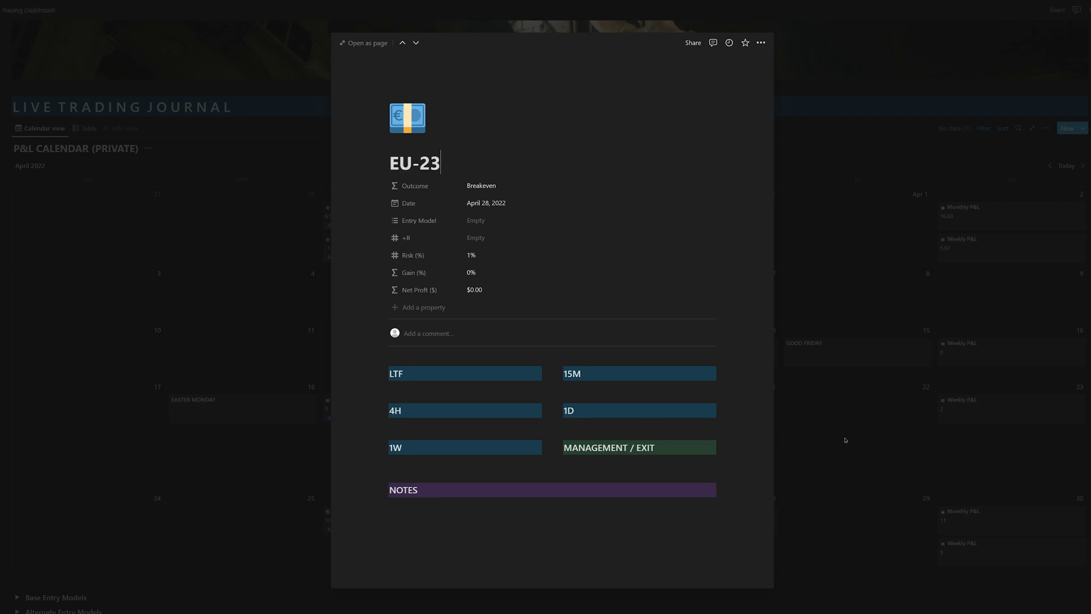
pyautogui.click(833, 424)
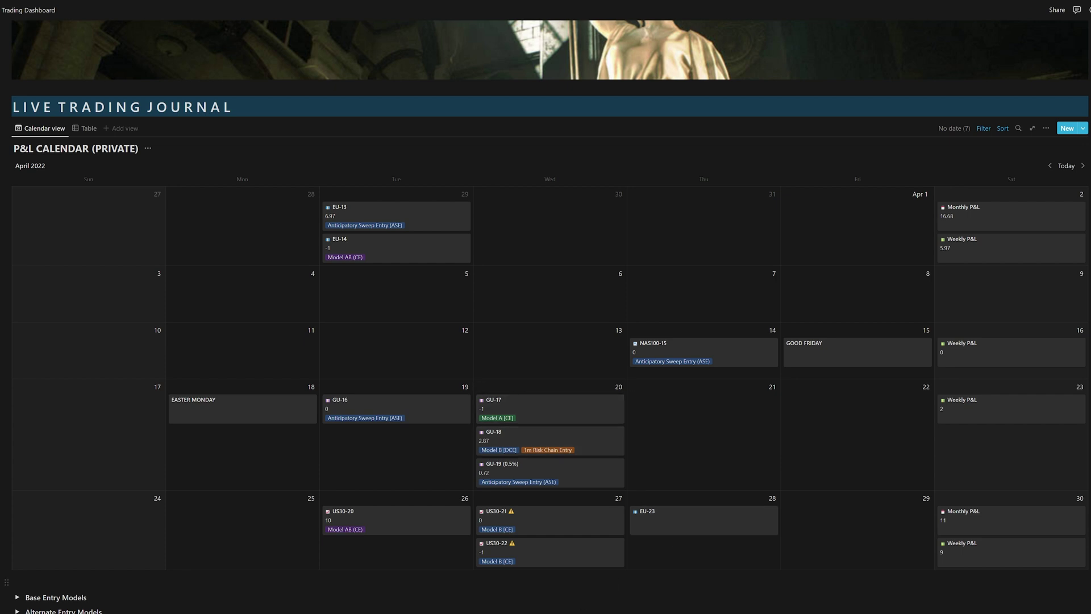
pyautogui.click(654, 514)
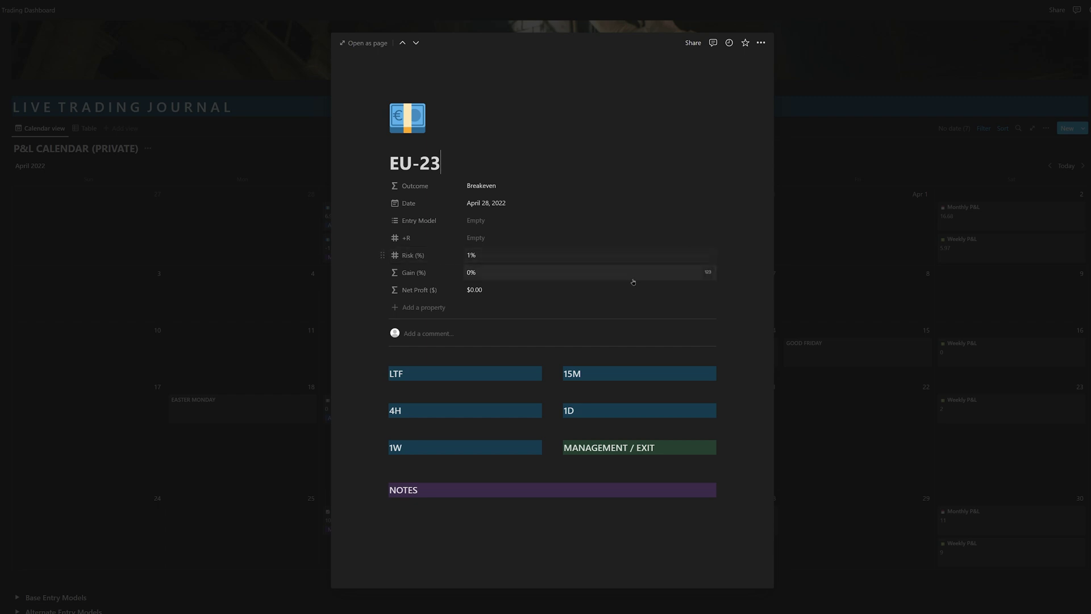
pyautogui.click(875, 399)
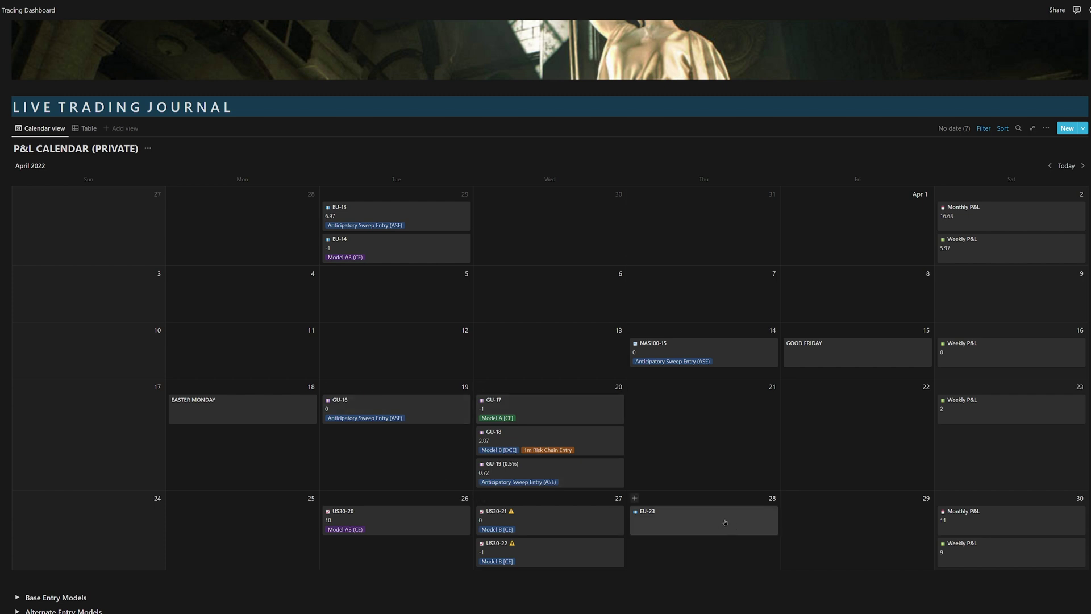
pyautogui.click(651, 525)
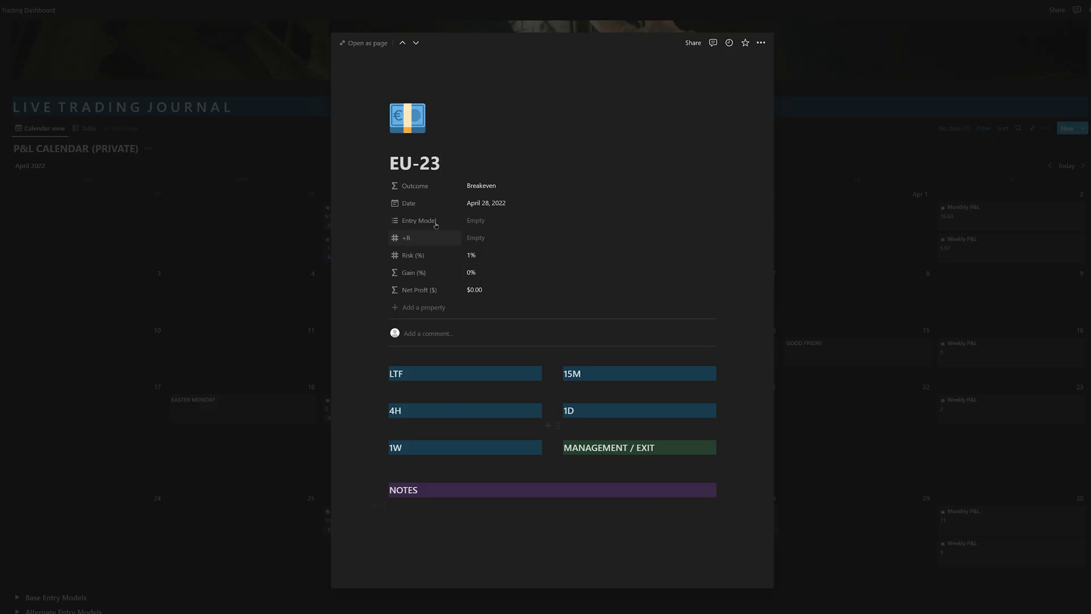
pyautogui.press('Escape')
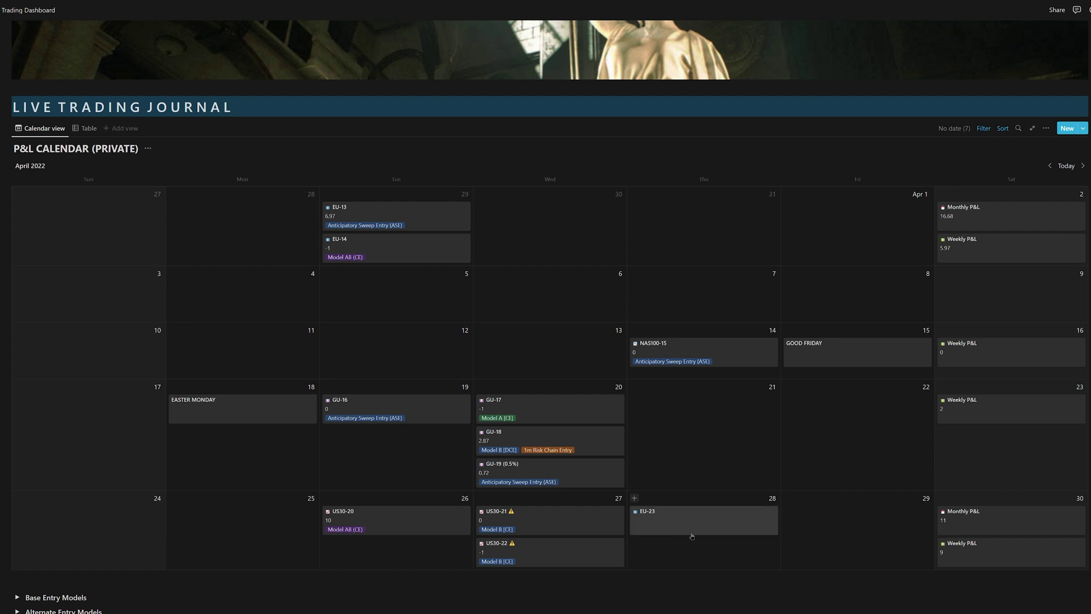
# Move EU-23 to April 29 and set its +R to -1, making it a loss
pyautogui.moveTo(721, 524); pyautogui.dragTo(869, 521)
pyautogui.click(868, 520)
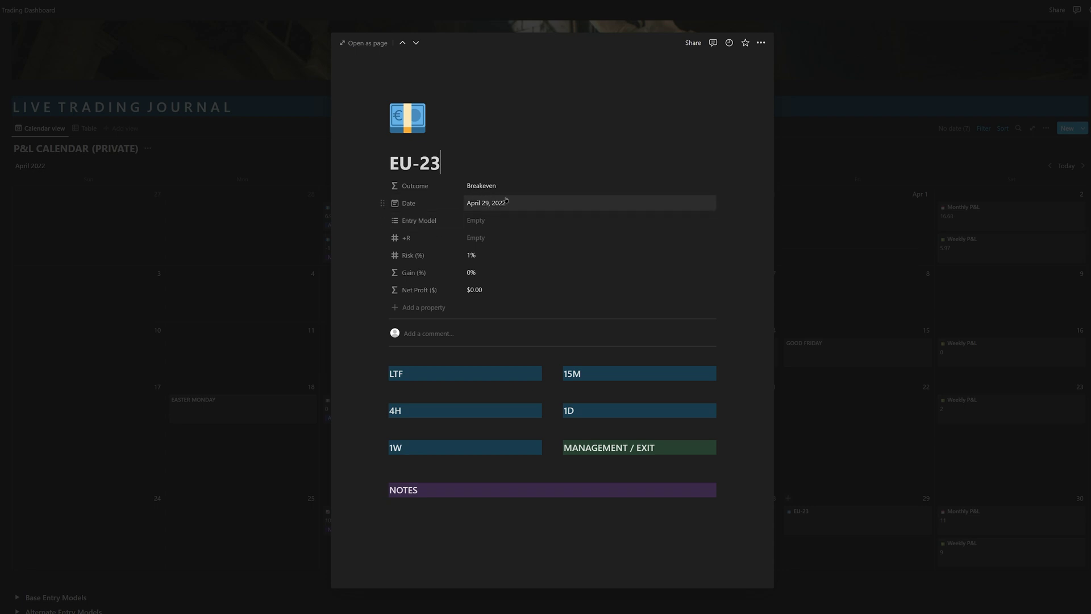
pyautogui.click(482, 240)
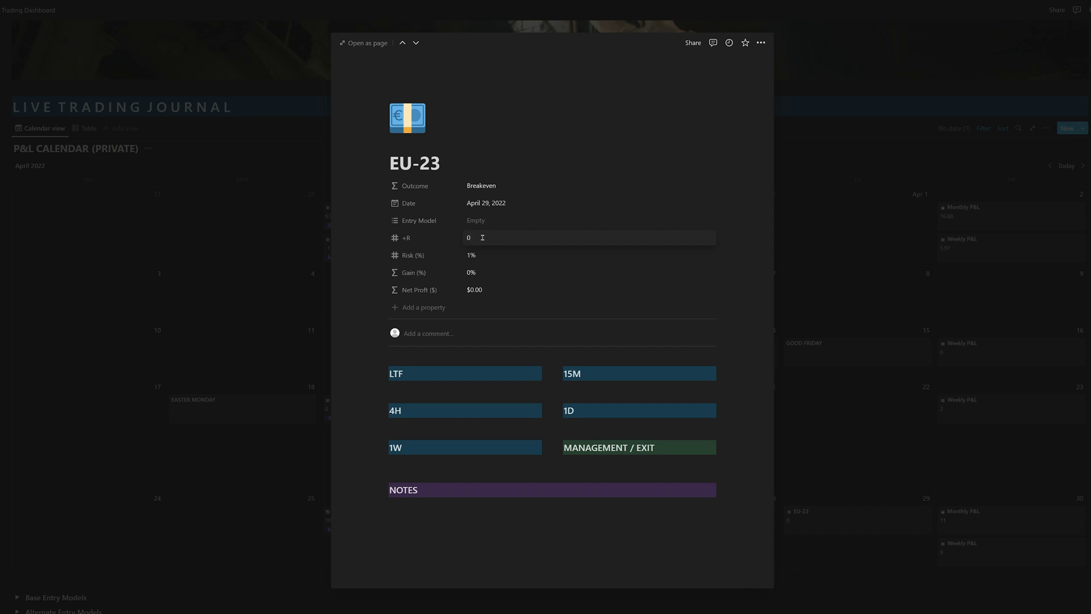
pyautogui.press('BackSpace')
pyautogui.write('1')
pyautogui.press('BackSpace')
pyautogui.write('-1')
pyautogui.press('BackSpace')
pyautogui.write('1')
pyautogui.click(827, 530)
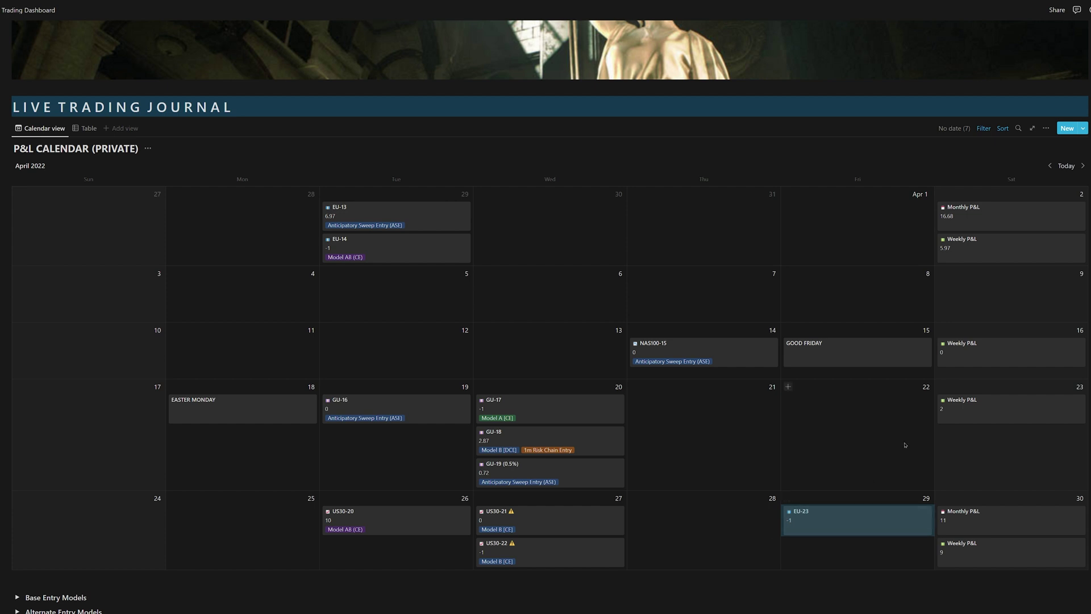
# In the calendar's card property settings, briefly show then hide Date and Risk (%)
pyautogui.click(1083, 128)
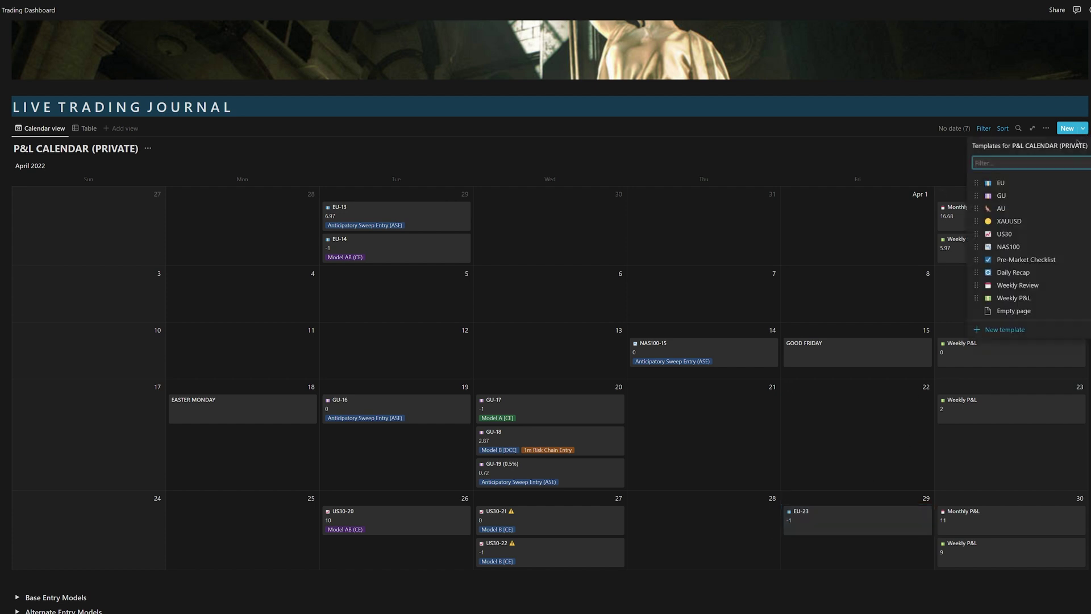
pyautogui.click(1046, 129)
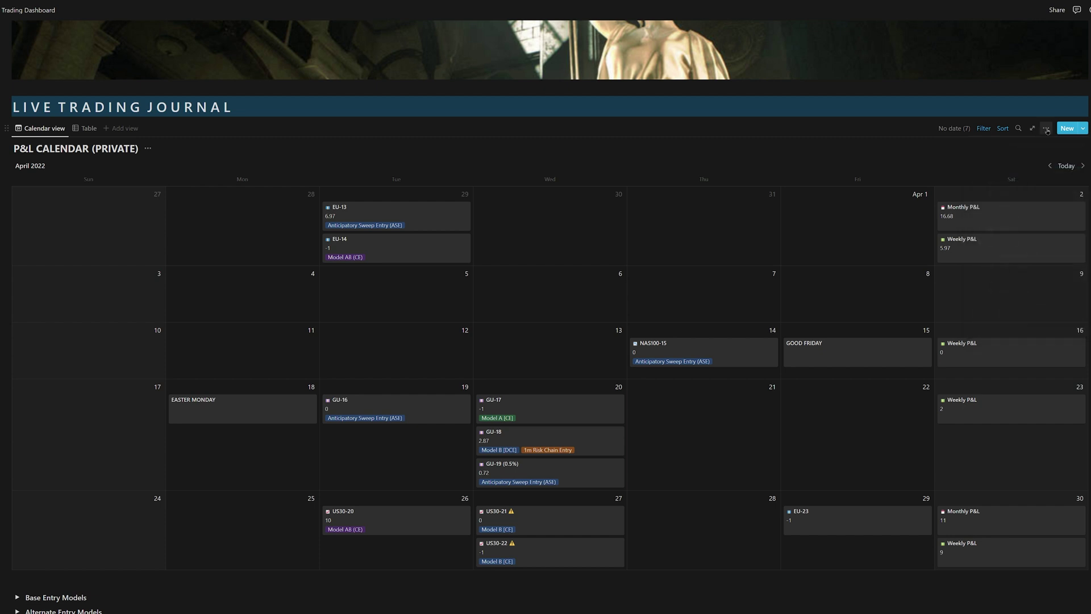
pyautogui.click(1046, 129)
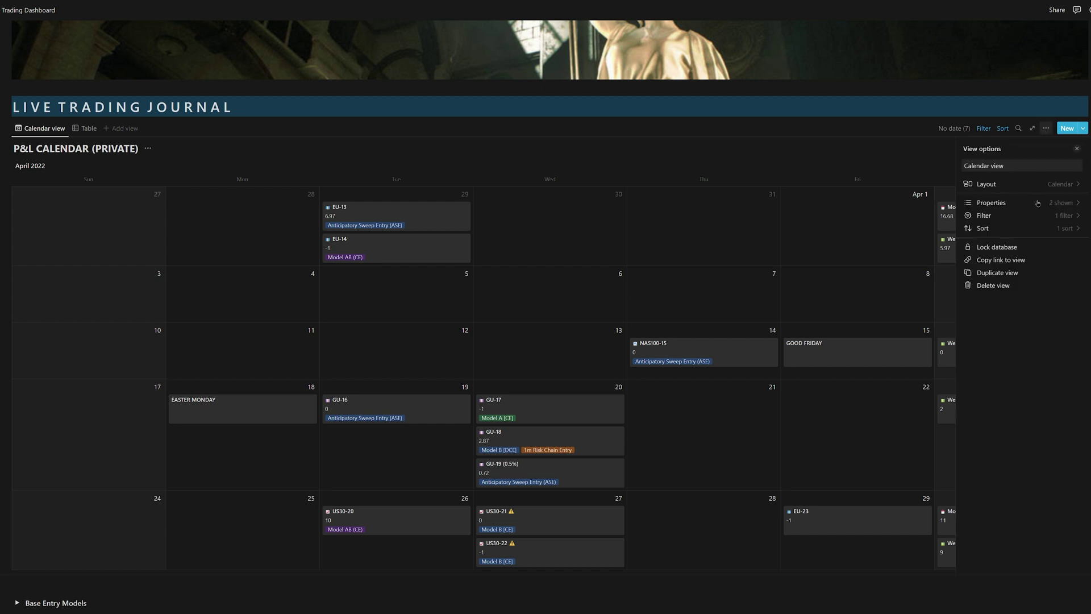
pyautogui.click(1078, 203)
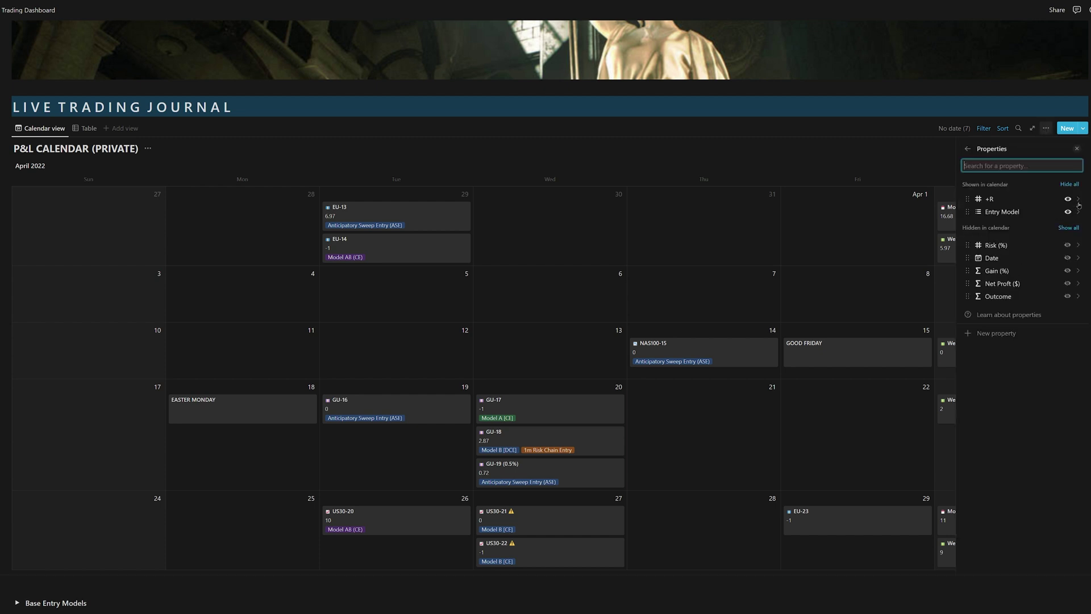
pyautogui.click(1068, 258)
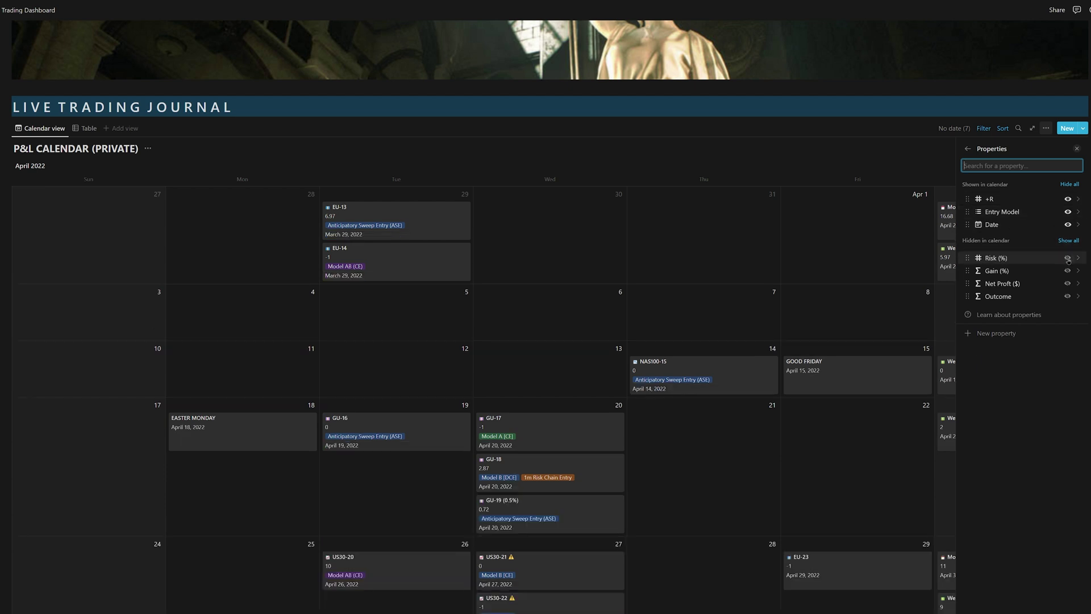
pyautogui.click(1068, 258)
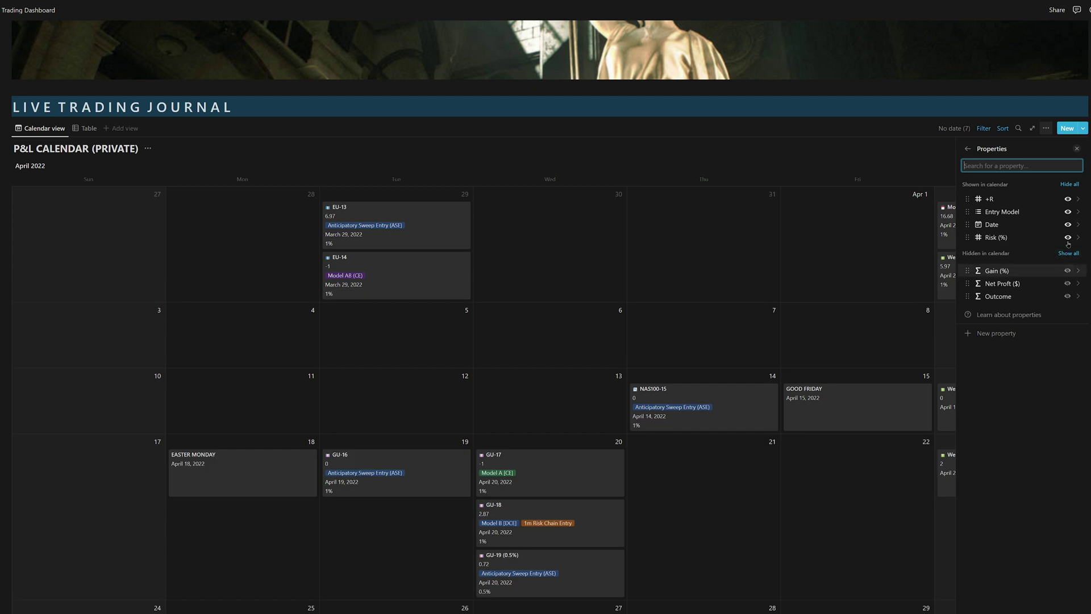
pyautogui.click(1068, 238)
pyautogui.click(1068, 224)
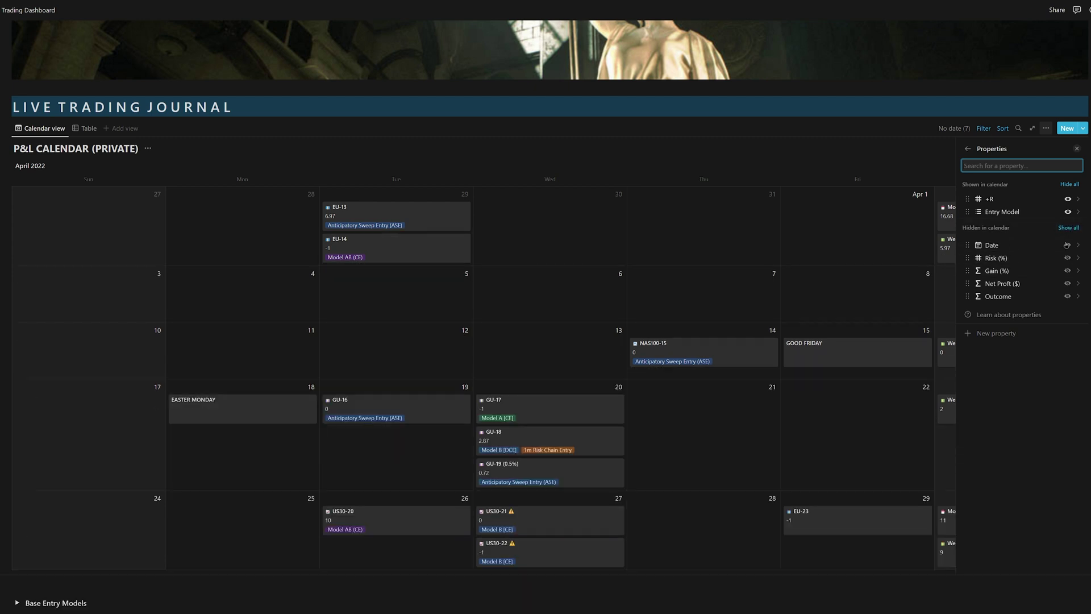
# Show Outcome, hide Gain (%), and toggle Net Proft ($) on and off on the cards
pyautogui.click(1067, 296)
pyautogui.click(1068, 282)
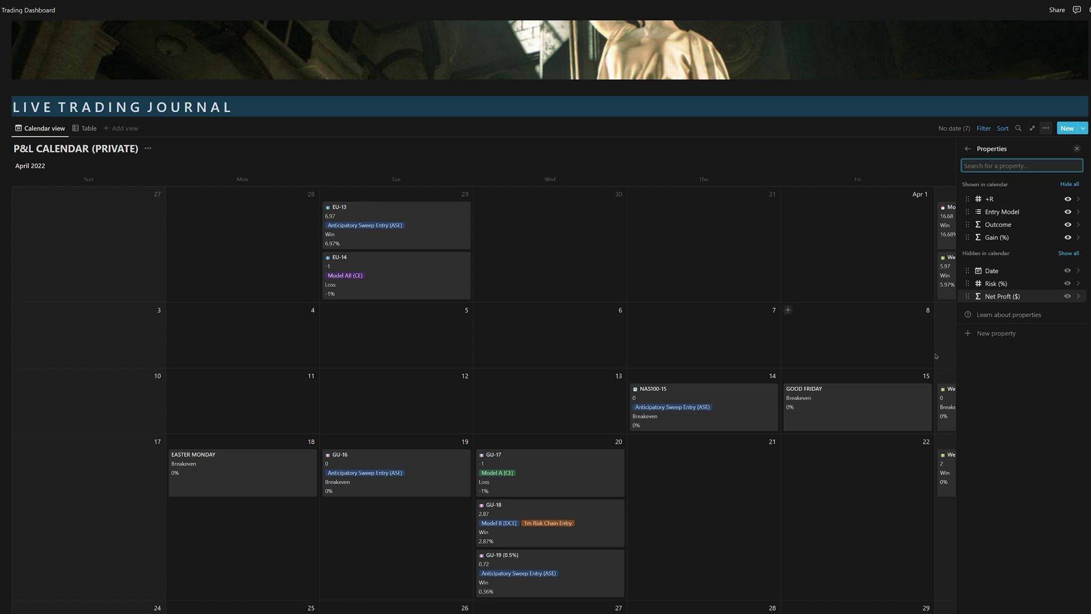
pyautogui.click(1067, 237)
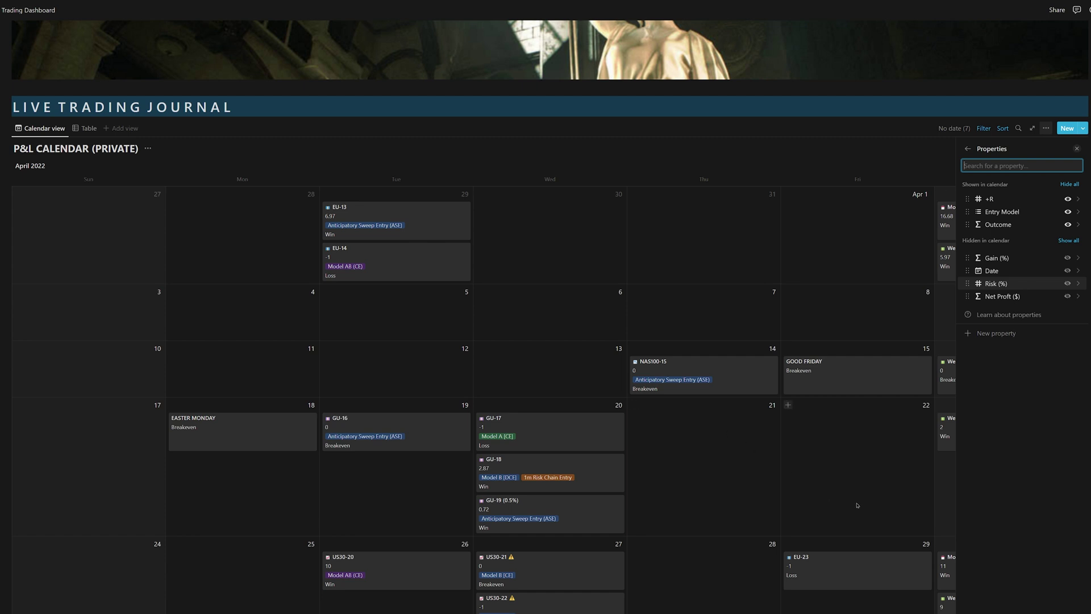
pyautogui.click(1067, 296)
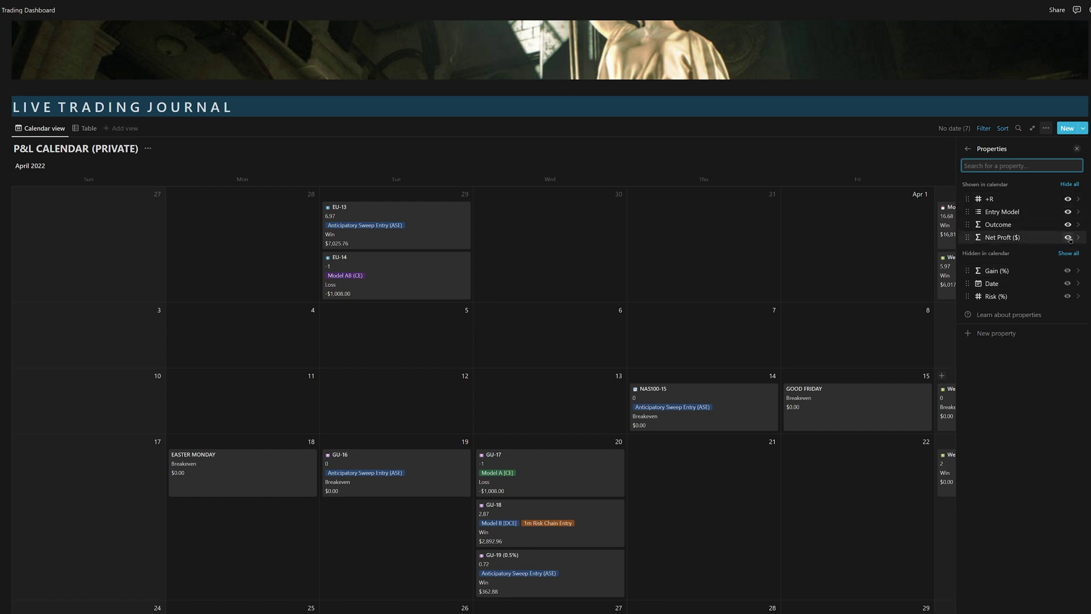
pyautogui.click(1068, 238)
pyautogui.click(769, 499)
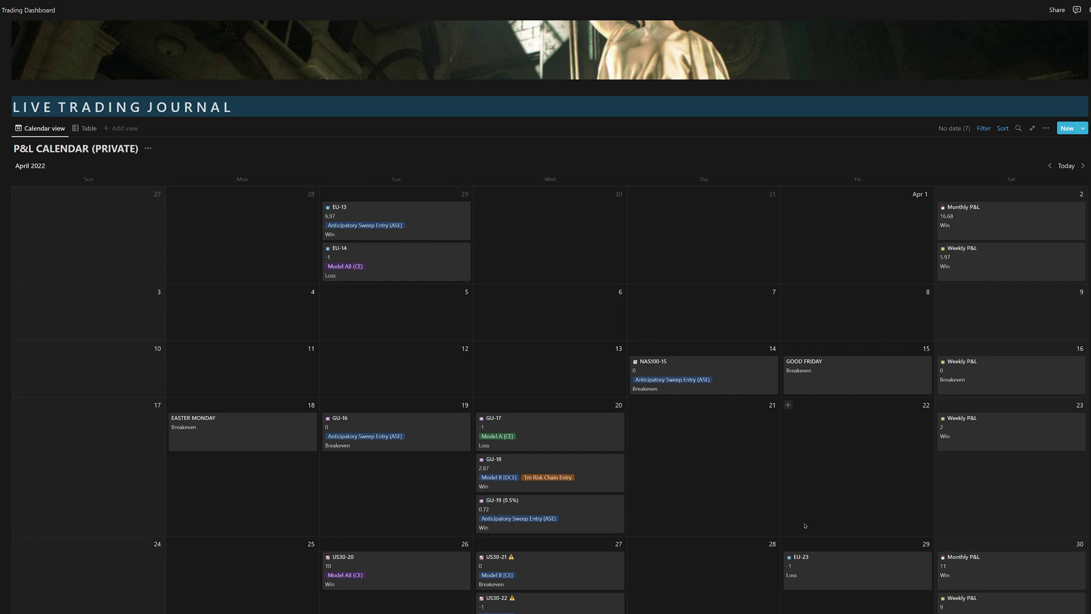
# Change EU-23's +R from -1 to 10.58
pyautogui.scroll(-2, 770, 499)
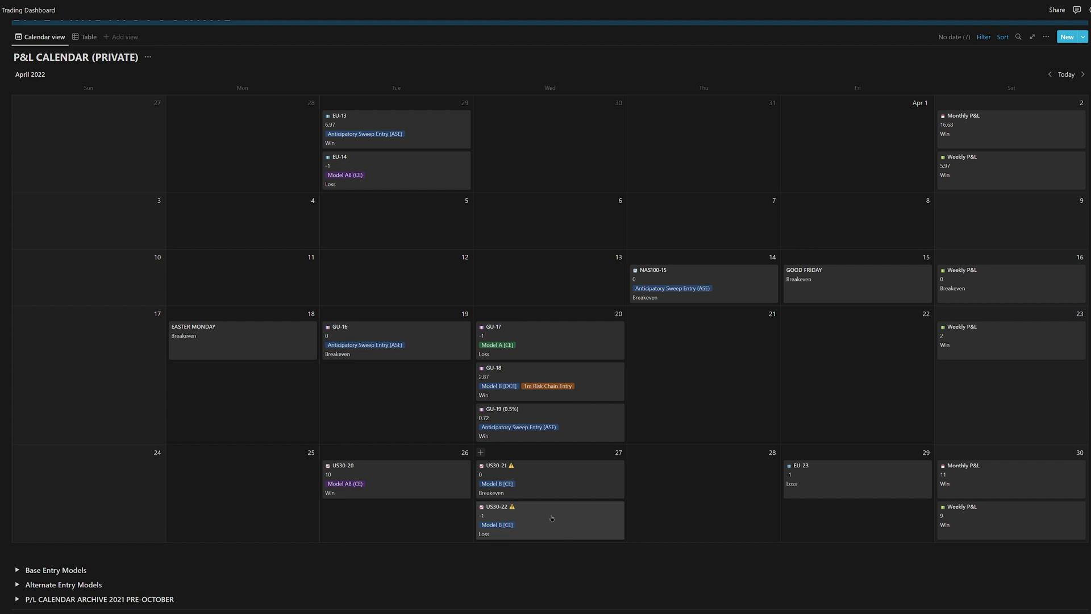
pyautogui.click(855, 488)
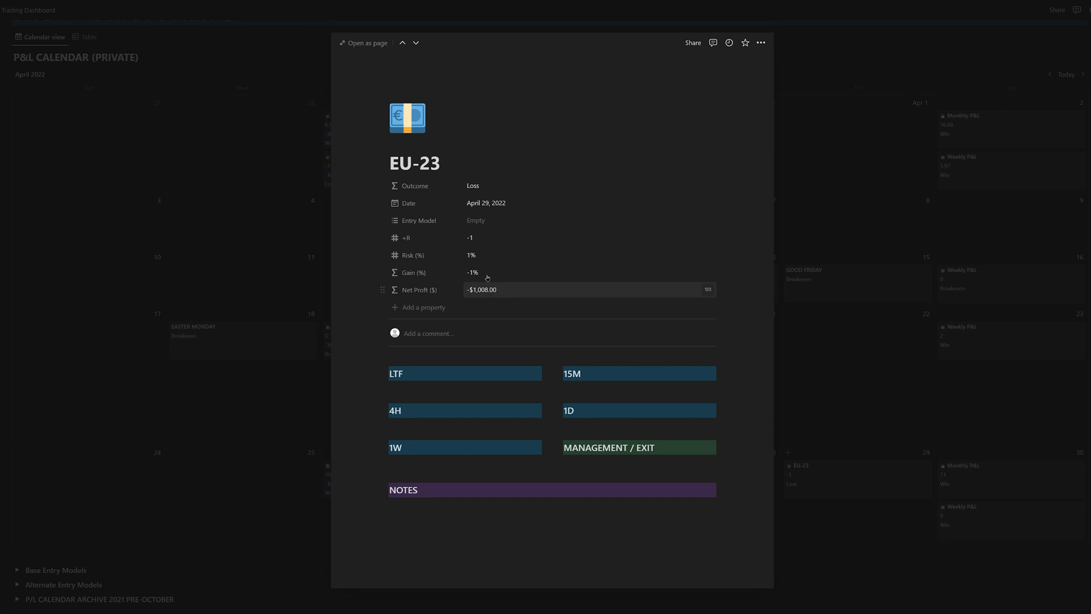
pyautogui.click(485, 238)
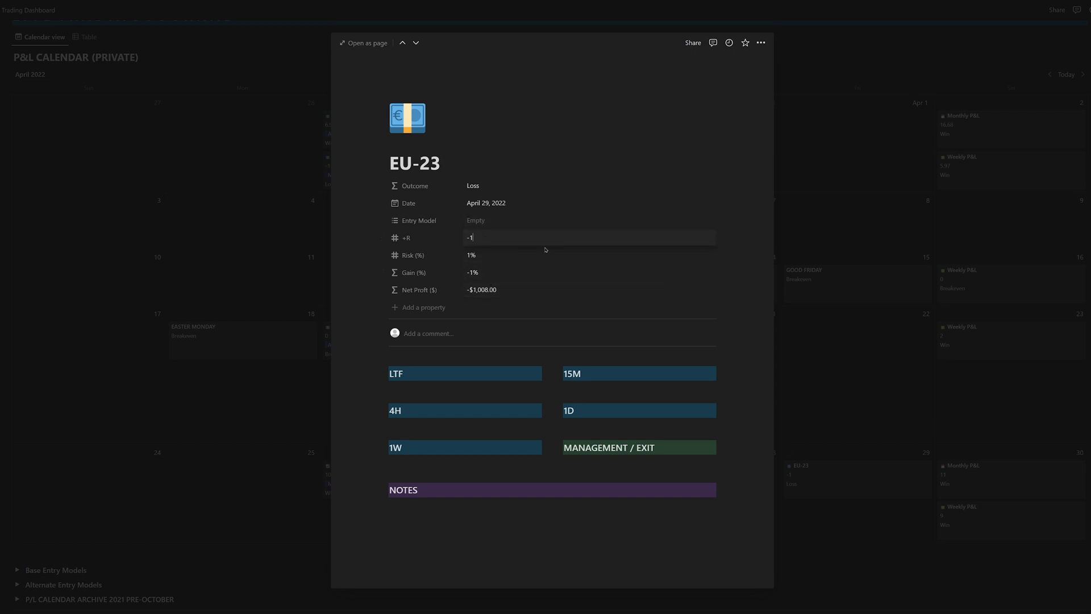
pyautogui.press('BackSpace')
pyautogui.press('BackSpace')
pyautogui.write('10.58')
pyautogui.click(534, 291)
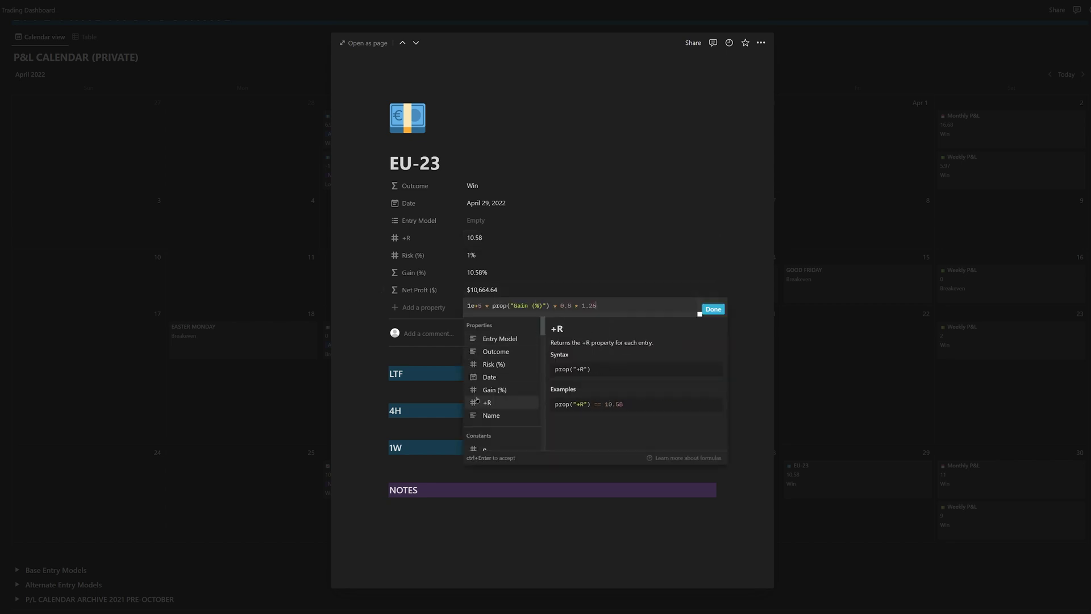
# In the Net Proft ($) formula, change the base to 300000 and the 0.8 multiplier to 0.9
pyautogui.click(600, 261)
pyautogui.click(544, 292)
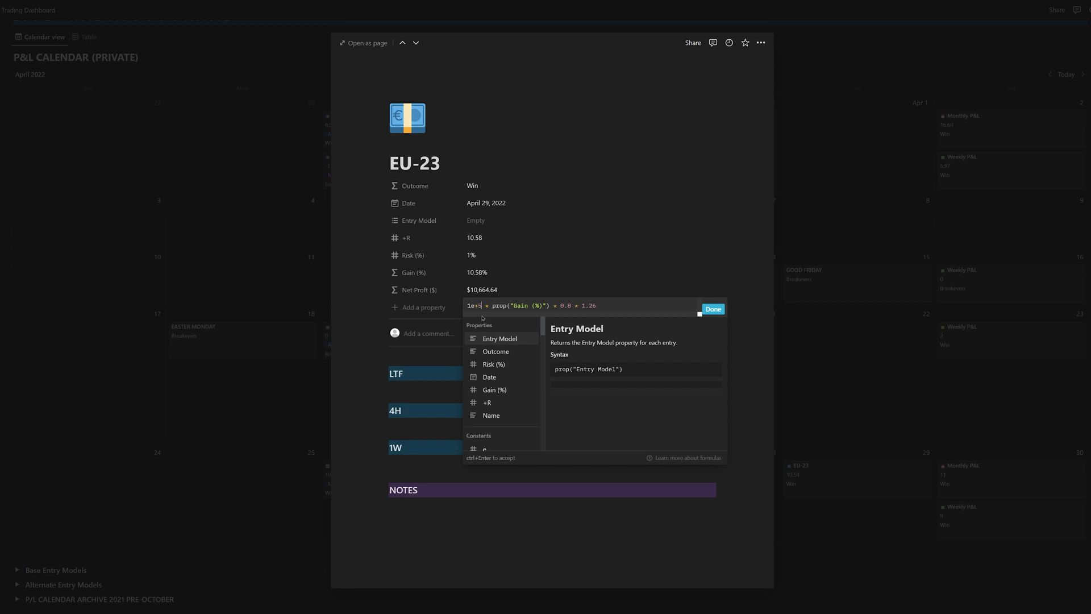
pyautogui.doubleClick(481, 306)
pyautogui.press('BackSpace')
pyautogui.hotkey('ctrl', 'z')
pyautogui.write('300000')
pyautogui.moveTo(474, 305); pyautogui.dragTo(493, 306)
pyautogui.click(560, 306)
pyautogui.moveTo(574, 306); pyautogui.dragTo(579, 306)
pyautogui.write('9')
# Delete the 1.26 factor from the end of the net profit formula
pyautogui.moveTo(566, 306); pyautogui.dragTo(578, 306)
pyautogui.press('Left')
pyautogui.moveTo(579, 305); pyautogui.dragTo(569, 306)
pyautogui.moveTo(578, 306); pyautogui.dragTo(560, 306)
pyautogui.write('1')
pyautogui.hotkey('ctrl', 'z')
pyautogui.moveTo(588, 306); pyautogui.dragTo(621, 306)
pyautogui.click(621, 306)
pyautogui.moveTo(588, 306); pyautogui.dragTo(603, 306)
pyautogui.moveTo(586, 305); pyautogui.dragTo(603, 305)
pyautogui.press('BackSpace')
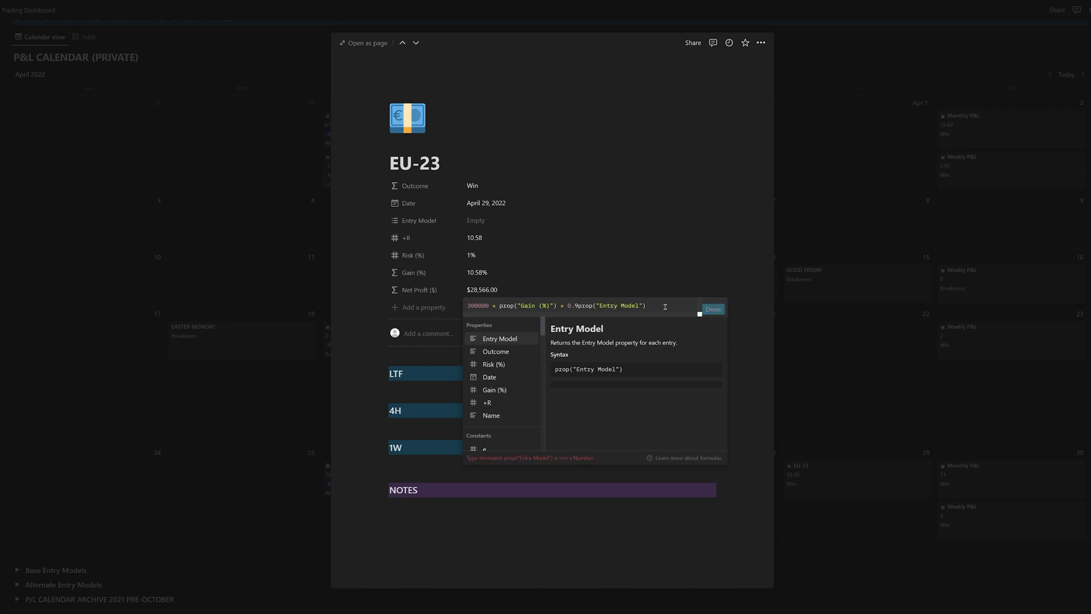
# Save the formula, then append the 1.26 factor back onto it
pyautogui.click(713, 310)
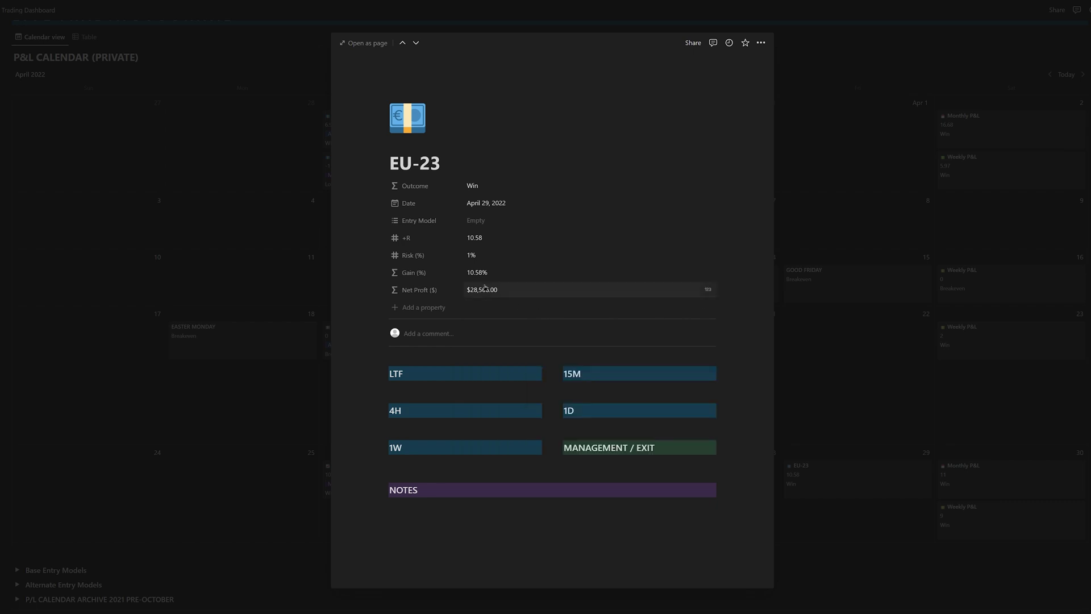
pyautogui.click(573, 290)
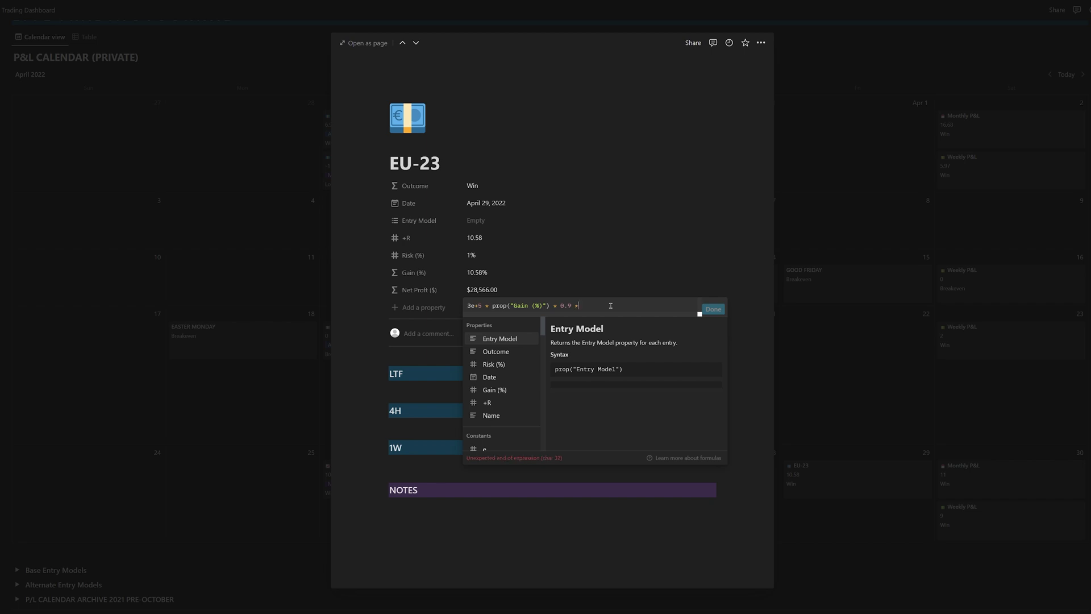
pyautogui.write('1.26')
pyautogui.click(709, 311)
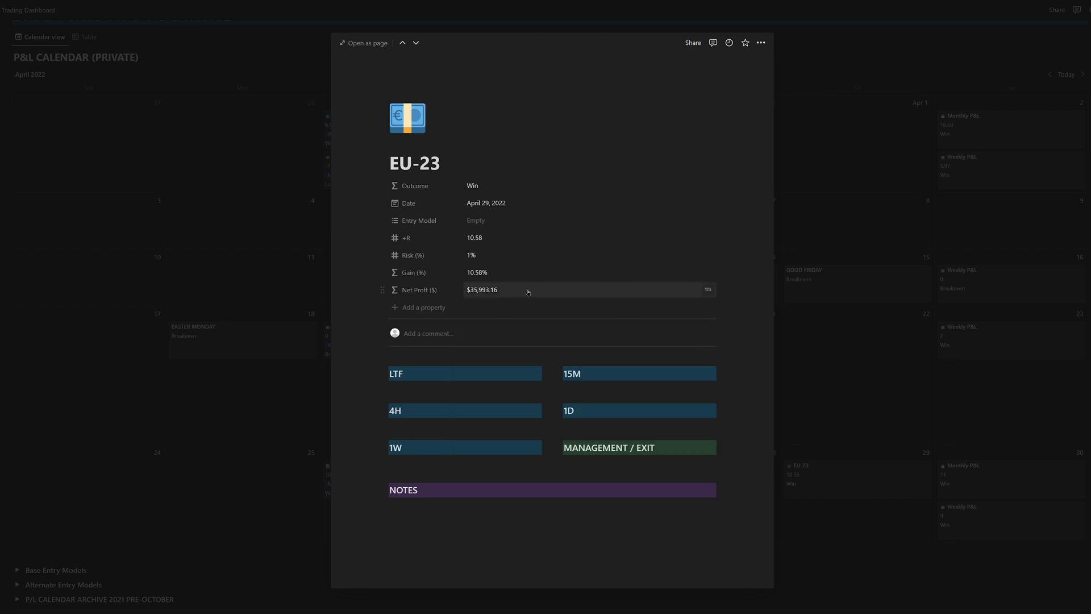
# Change the formula's base number to 100000, giving $11,997.72 net profit
pyautogui.click(561, 289)
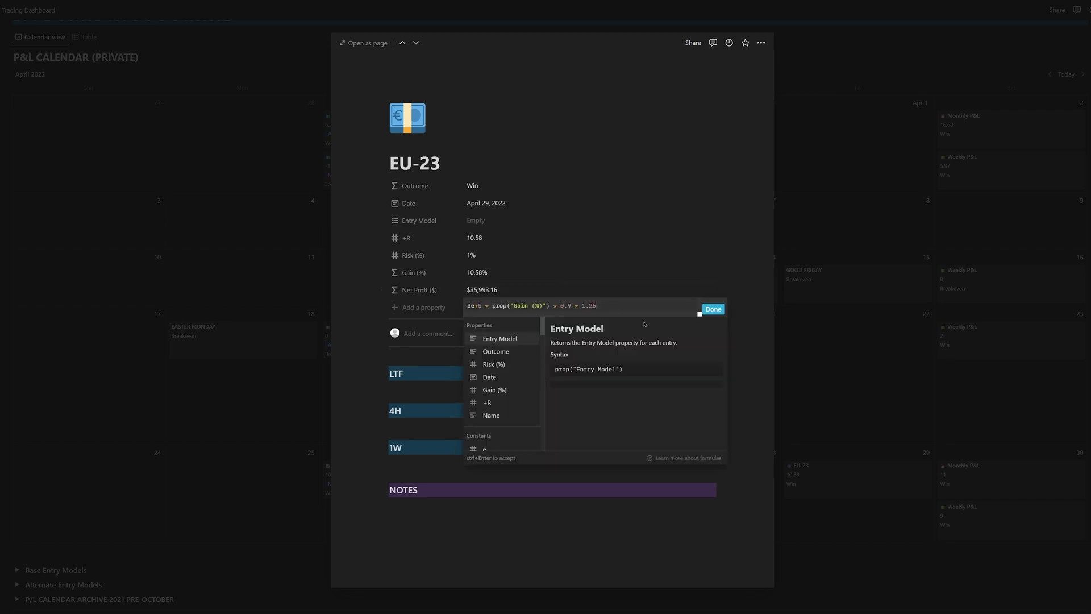
pyautogui.click(500, 288)
pyautogui.click(483, 290)
pyautogui.doubleClick(482, 305)
pyautogui.write('400000')
pyautogui.click(584, 282)
pyautogui.click(477, 291)
pyautogui.moveTo(482, 306); pyautogui.dragTo(459, 309)
pyautogui.write('300000')
pyautogui.click(473, 305)
pyautogui.press('BackSpace')
pyautogui.write('1')
pyautogui.moveTo(478, 306); pyautogui.dragTo(488, 305)
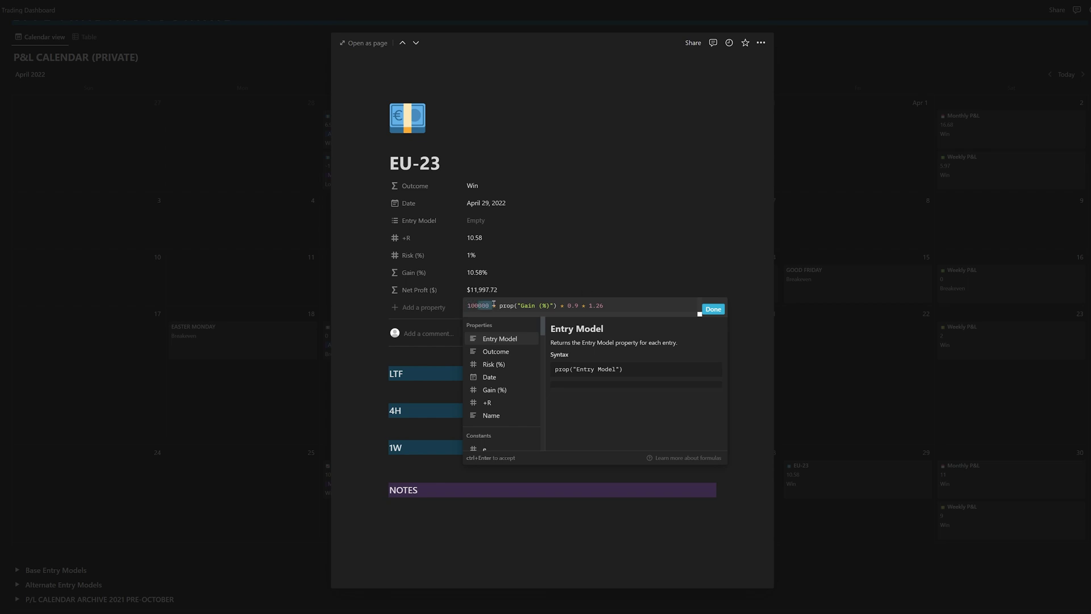
pyautogui.click(561, 295)
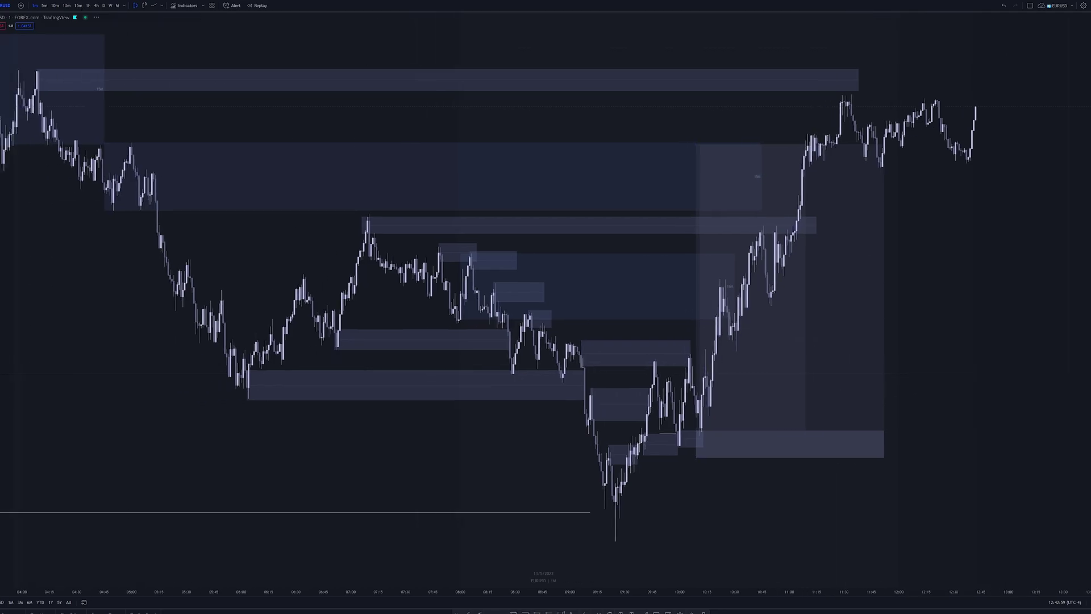
# Zoom and shift the EURUSD 1-minute chart to fit the price action
pyautogui.scroll(-2, 974, 407)
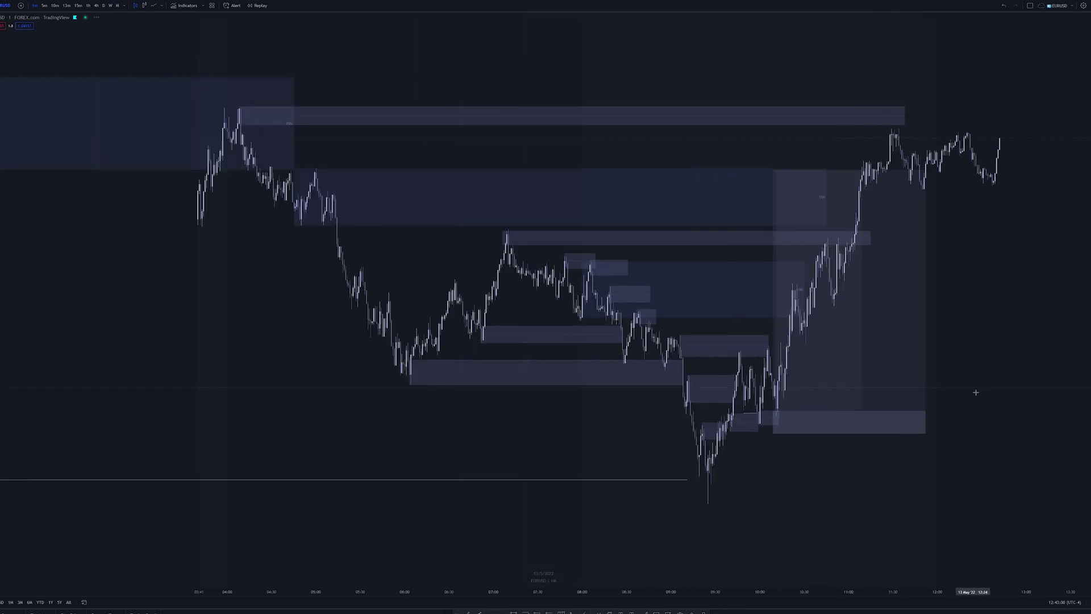
pyautogui.moveTo(974, 407); pyautogui.dragTo(901, 432)
pyautogui.scroll(2, 908, 420)
pyautogui.hotkey('ctrl', 'shift', 's')
pyautogui.scroll(-3, 908, 420)
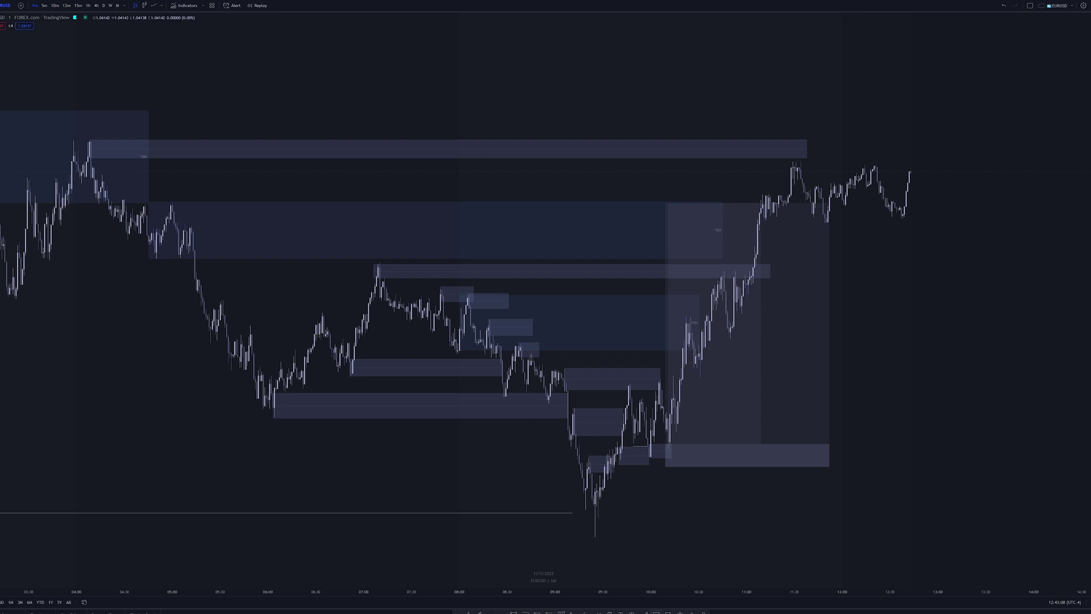
# Add an 'Entered Here' callout at the entry candle and open the snapshot options
pyautogui.moveTo(671, 471)
pyautogui.mouseDown()
pyautogui.moveTo(680, 500)
pyautogui.moveTo(667, 487)
pyautogui.mouseUp()
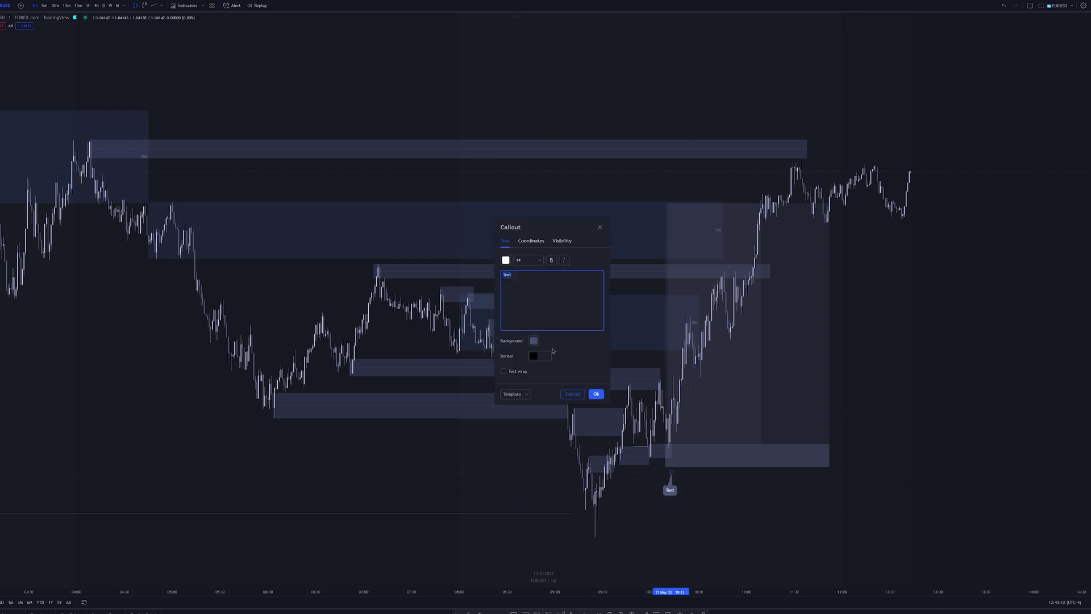
pyautogui.write('Entered Here')
pyautogui.click(596, 394)
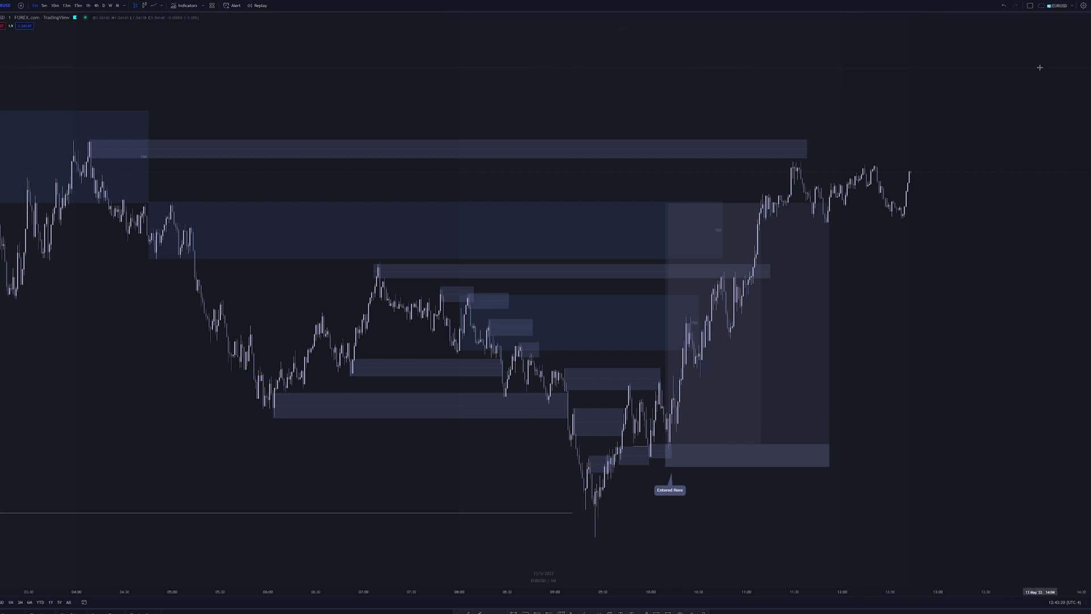
pyautogui.hotkey('alt', 's')
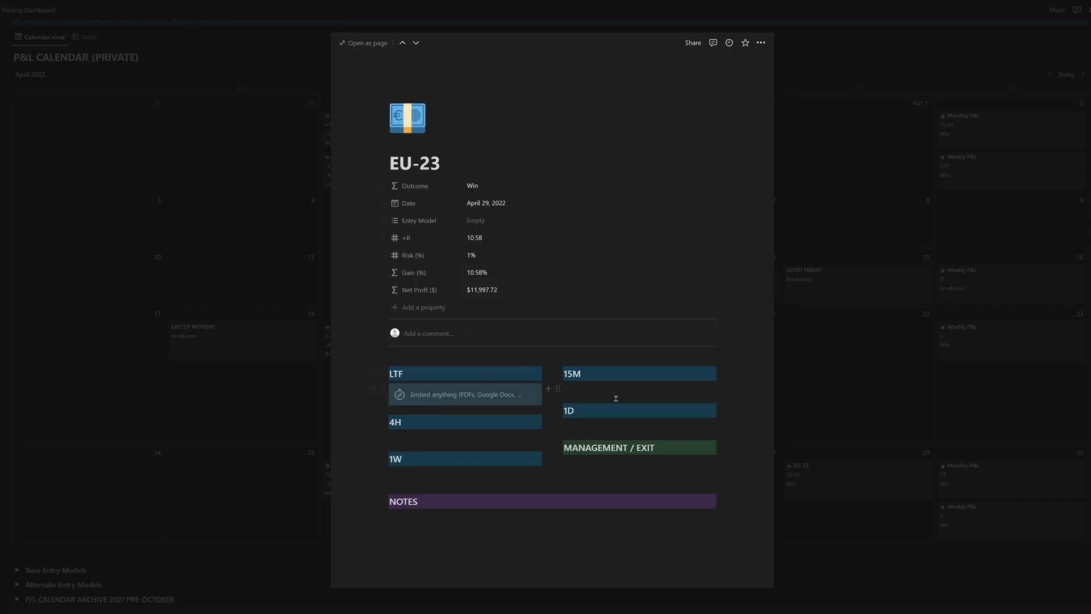
# Paste the 1-minute chart under LTF and the 15-minute chart under 15M
pyautogui.hotkey('ctrl', 'v')
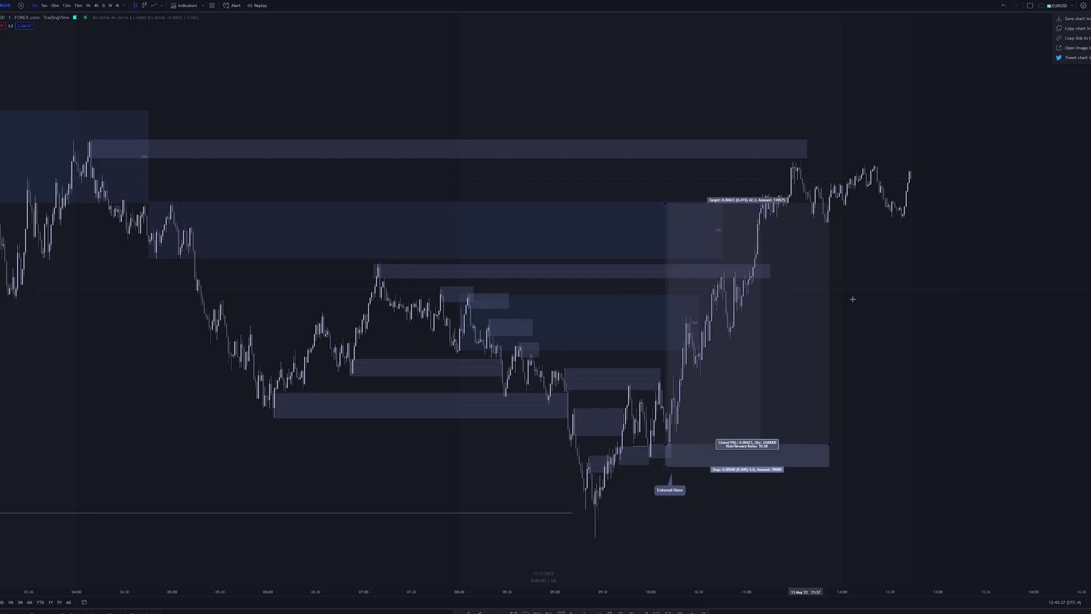
pyautogui.write('15')
pyautogui.press('Return')
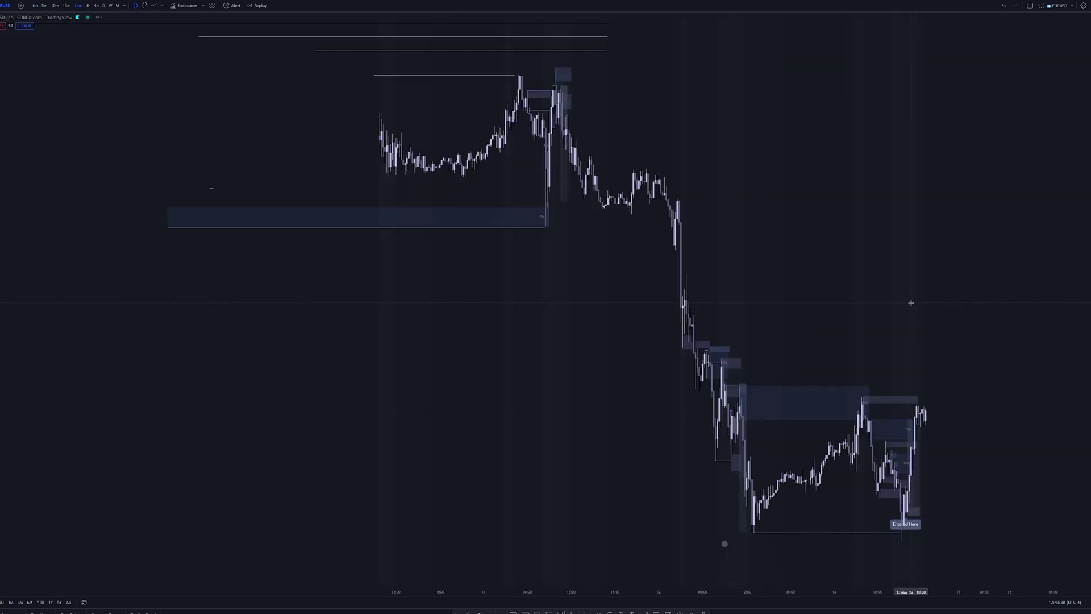
pyautogui.hotkey('ctrl', 'shift', 's')
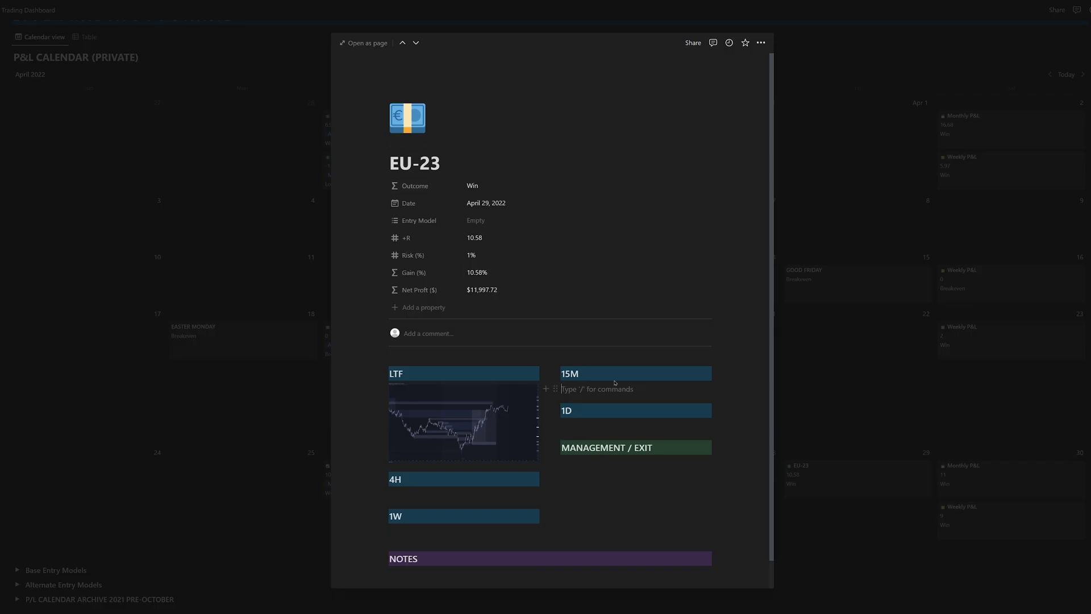
pyautogui.hotkey('ctrl', 'v')
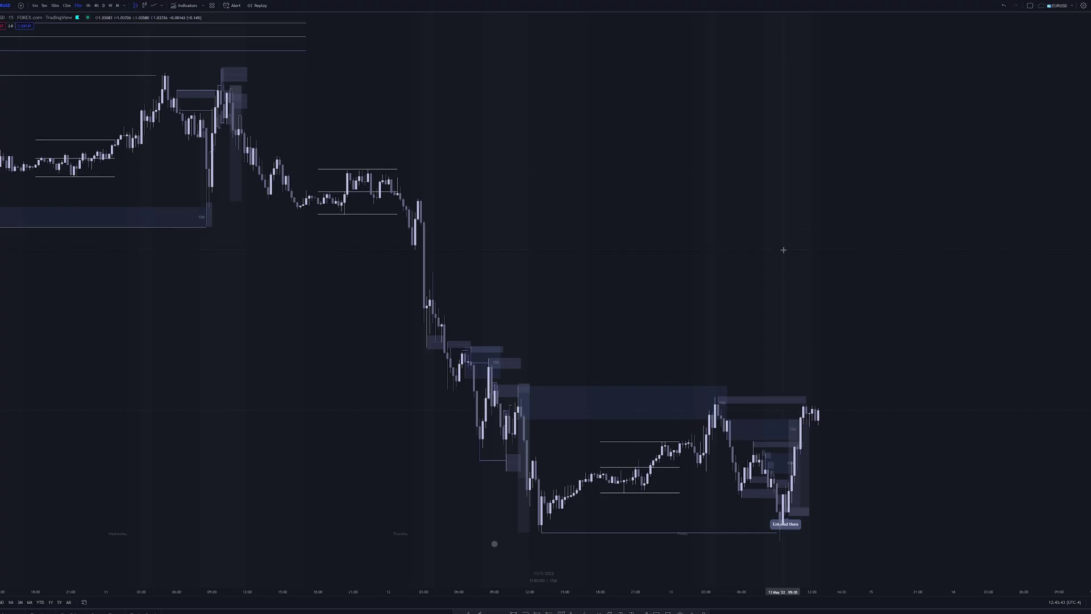
# Capture the 4-hour EURUSD chart and paste it under 4H
pyautogui.write('4h')
pyautogui.press('Return')
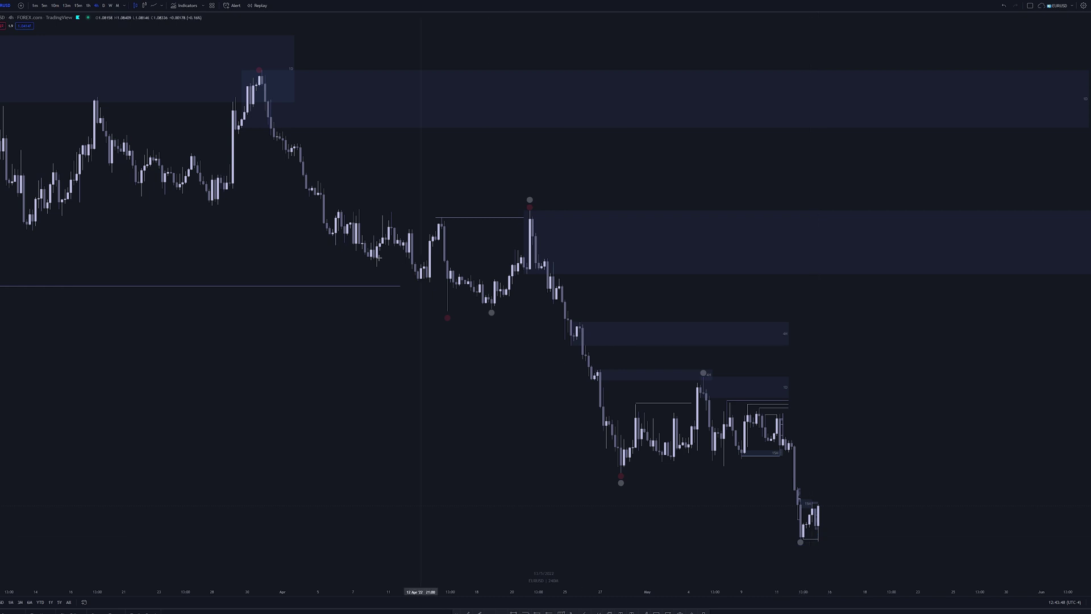
pyautogui.hotkey('ctrl', 'shift', 's')
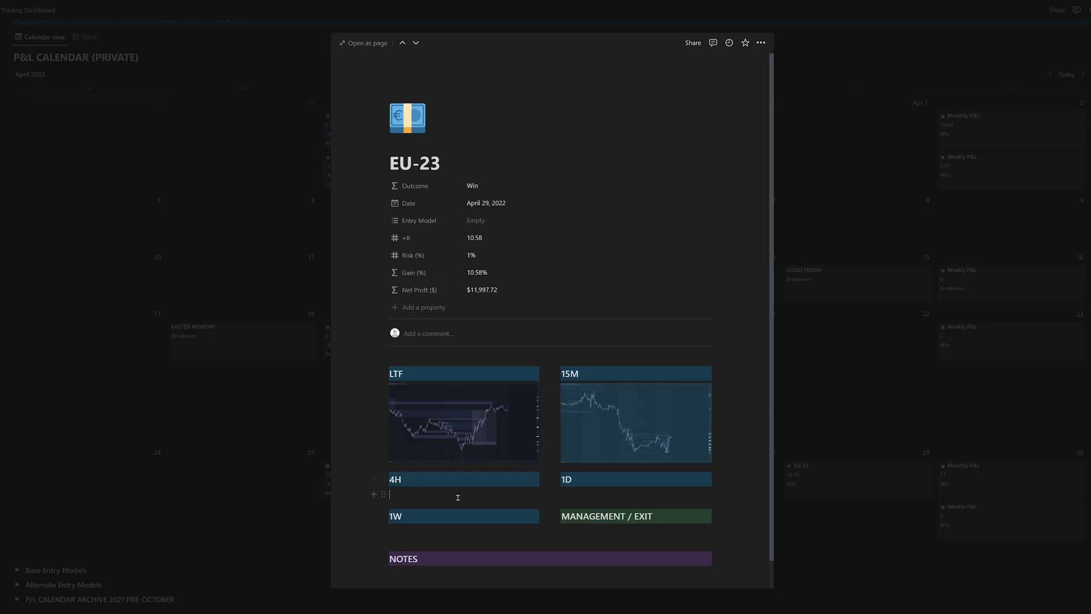
pyautogui.hotkey('ctrl', 'v')
# Start a new block under 1D and select the LTF heading text
pyautogui.scroll(-1, 631, 476)
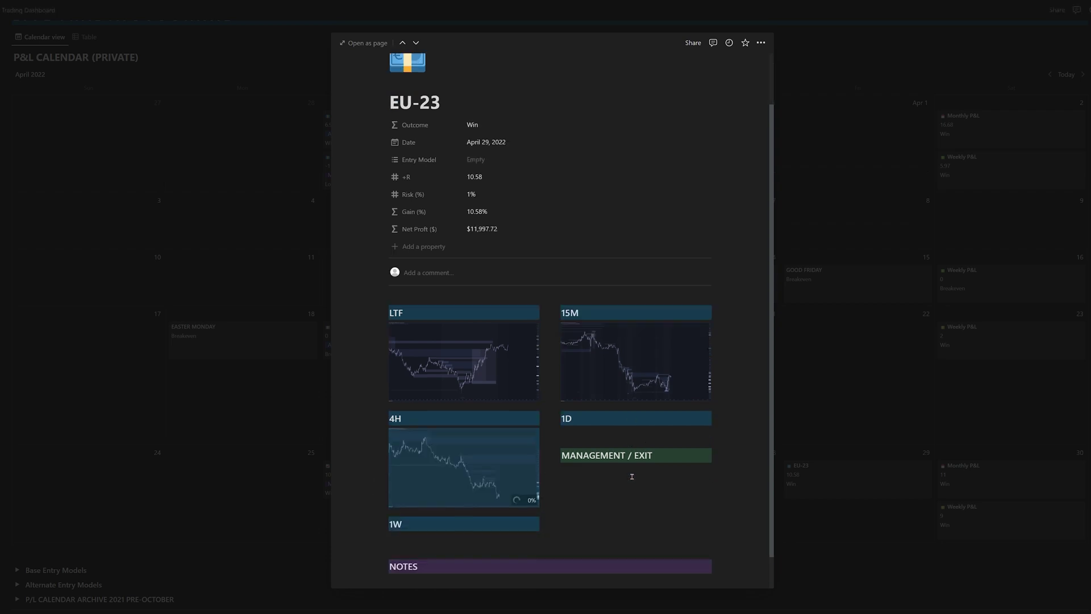
pyautogui.click(586, 439)
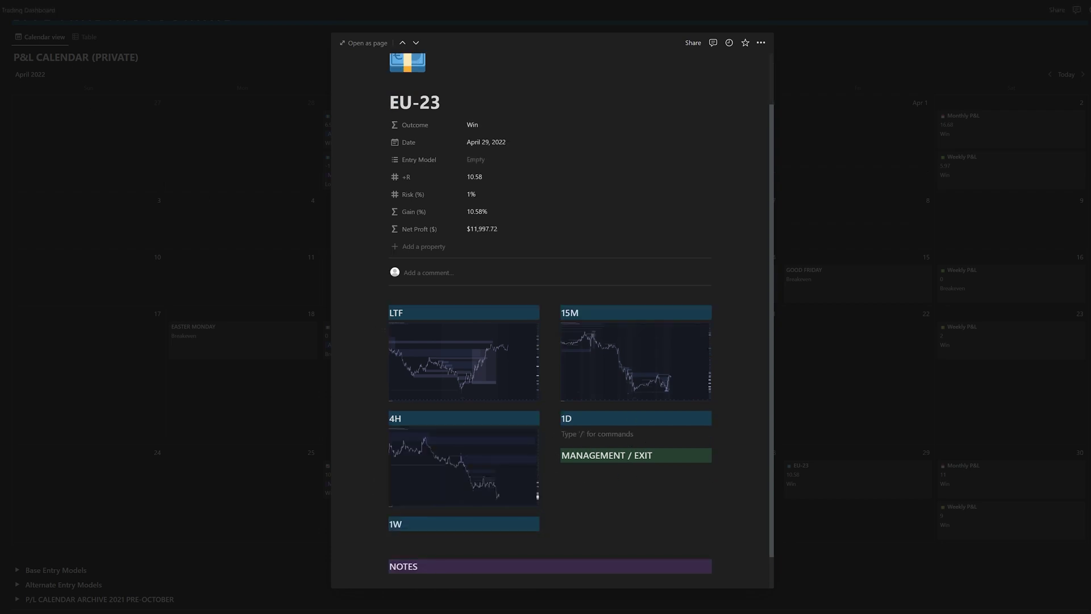
pyautogui.hotkey('alt', 'Tab')
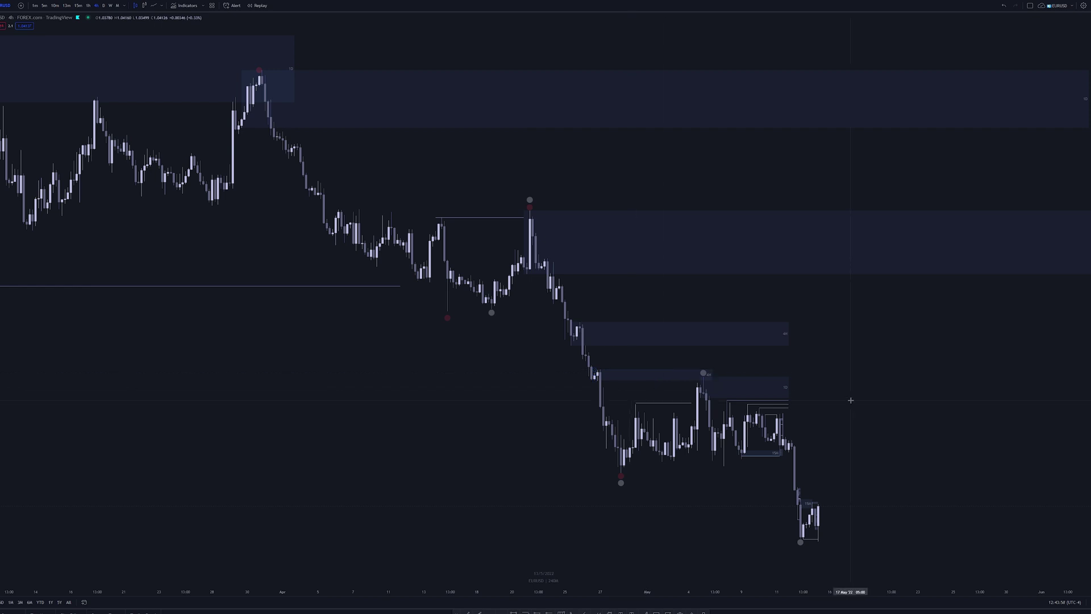
pyautogui.hotkey('alt', 'Tab')
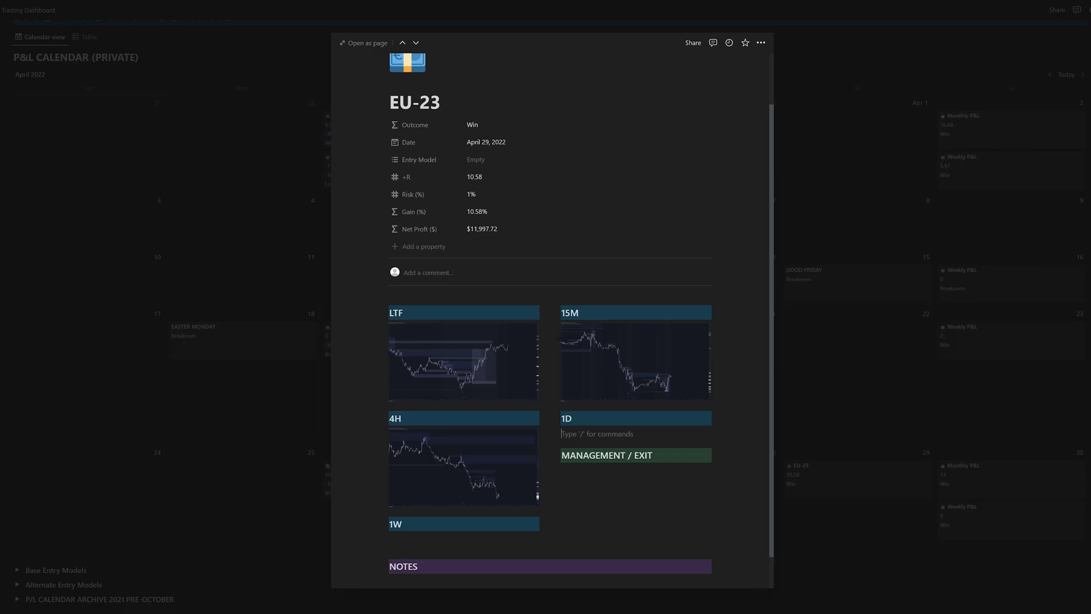
pyautogui.moveTo(444, 318); pyautogui.dragTo(389, 313)
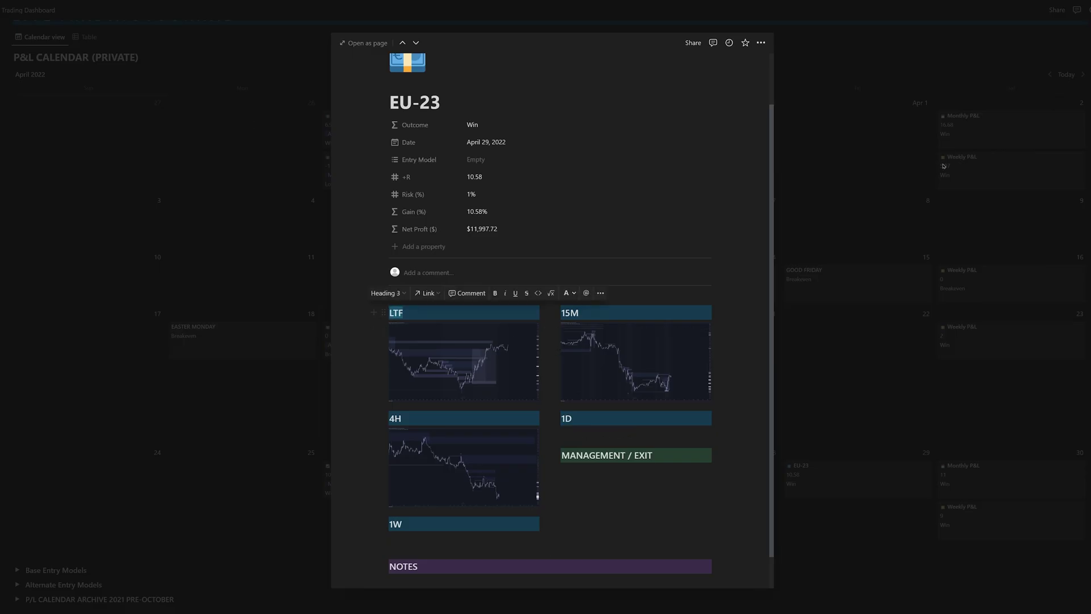
pyautogui.moveTo(502, 372)
pyautogui.scroll(-1, 439, 346)
pyautogui.scroll(-1, 439, 346)
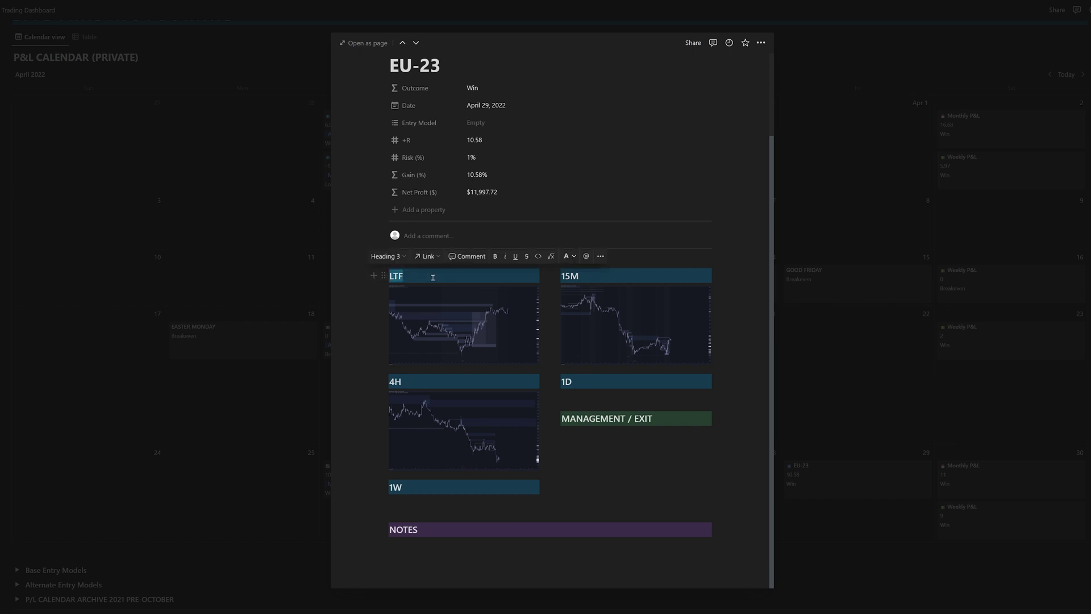
pyautogui.write('1H')
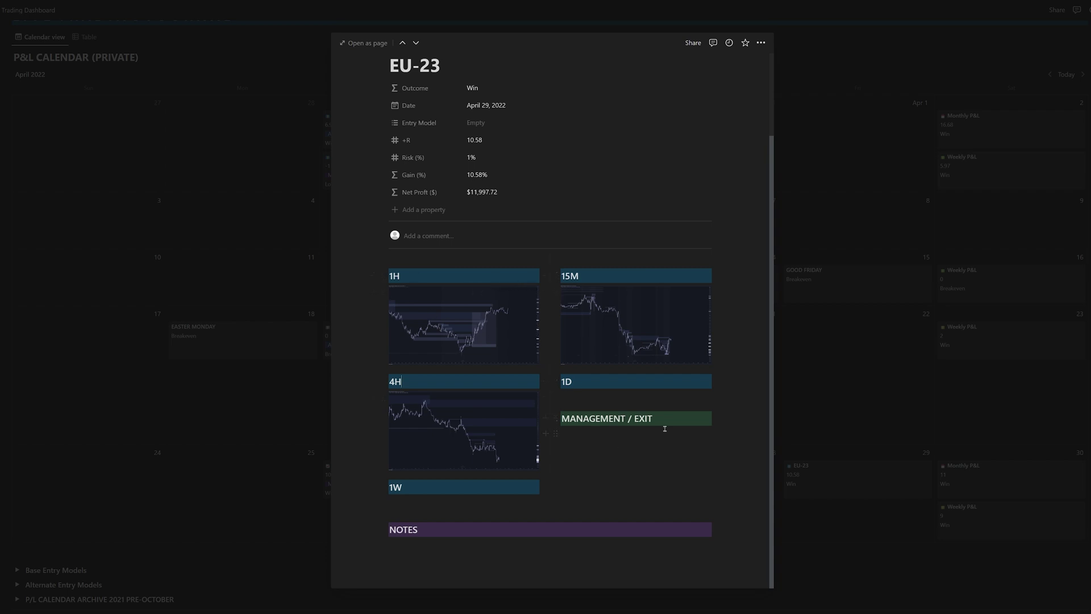
pyautogui.click(545, 382)
pyautogui.click(410, 275)
pyautogui.press('BackSpace')
pyautogui.press('BackSpace')
pyautogui.write('LTF')
# Capture the daily EURUSD chart and paste it under the 1D heading
pyautogui.click(601, 389)
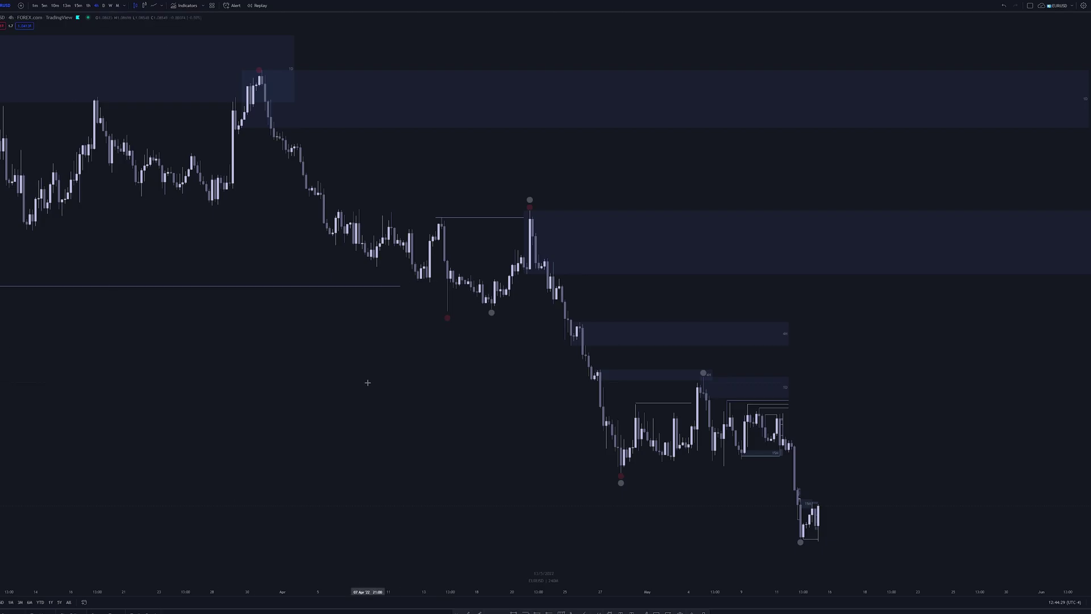
pyautogui.write('1D')
pyautogui.press('Return')
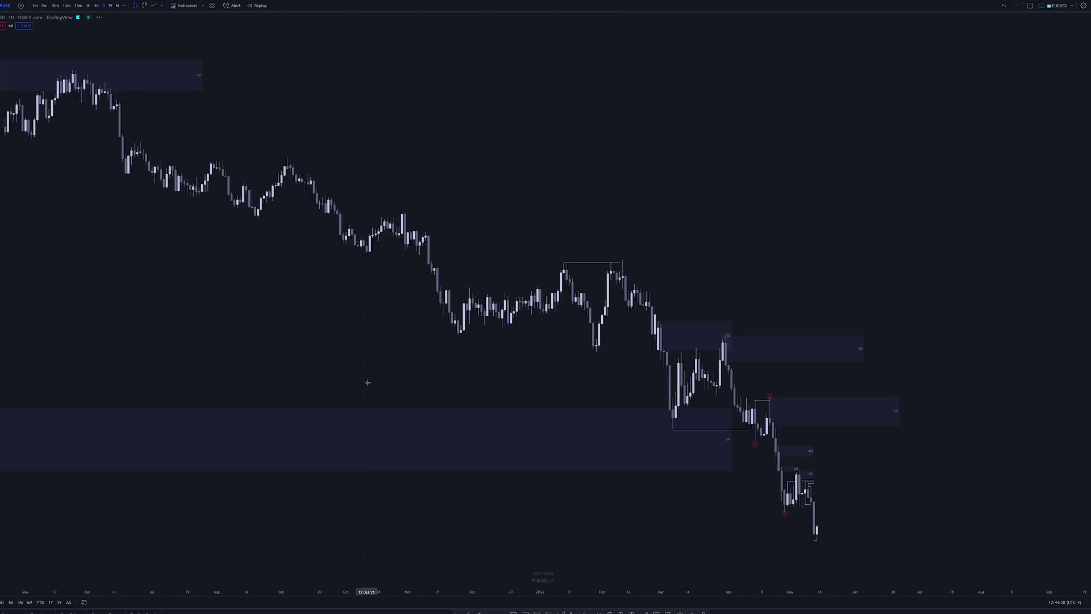
pyautogui.hotkey('ctrl', 'shift', 's')
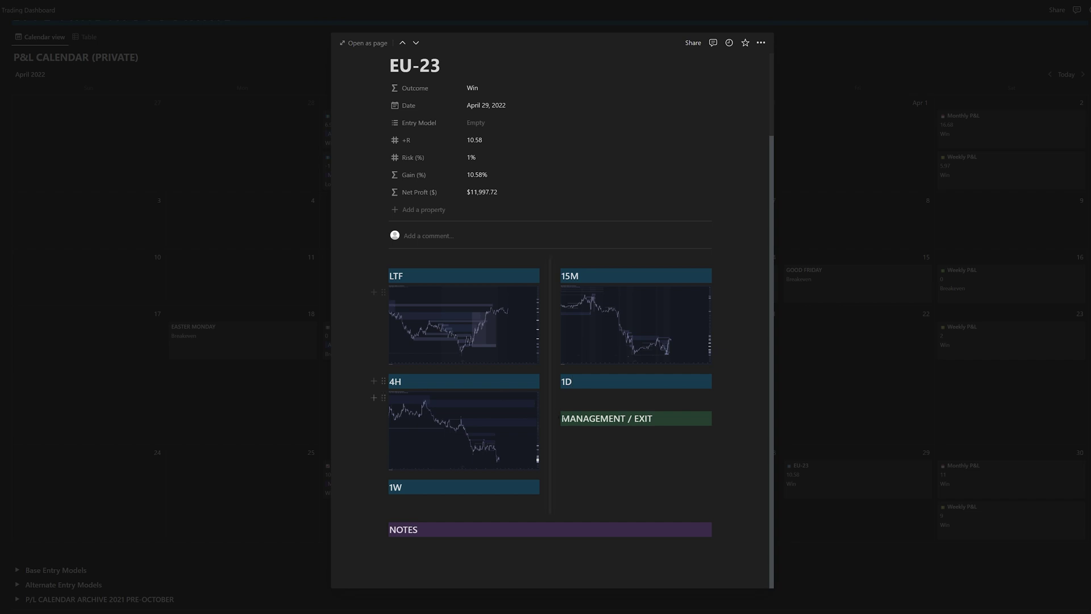
pyautogui.press('Return')
pyautogui.hotkey('ctrl', 'v')
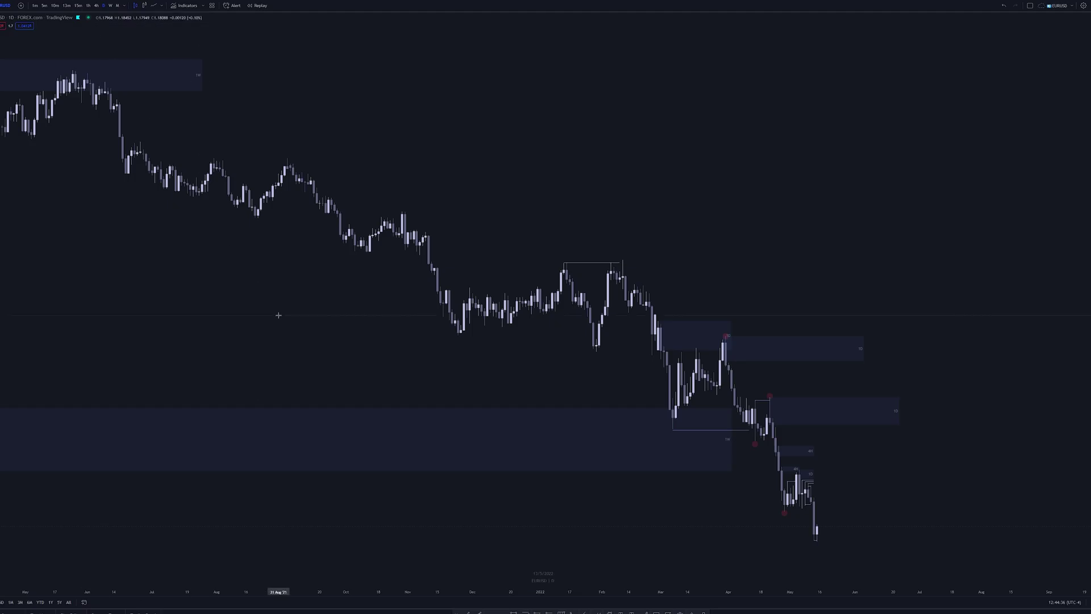
# Capture the weekly EURUSD chart and paste it under the 1W heading
pyautogui.write('1W')
pyautogui.press('Return')
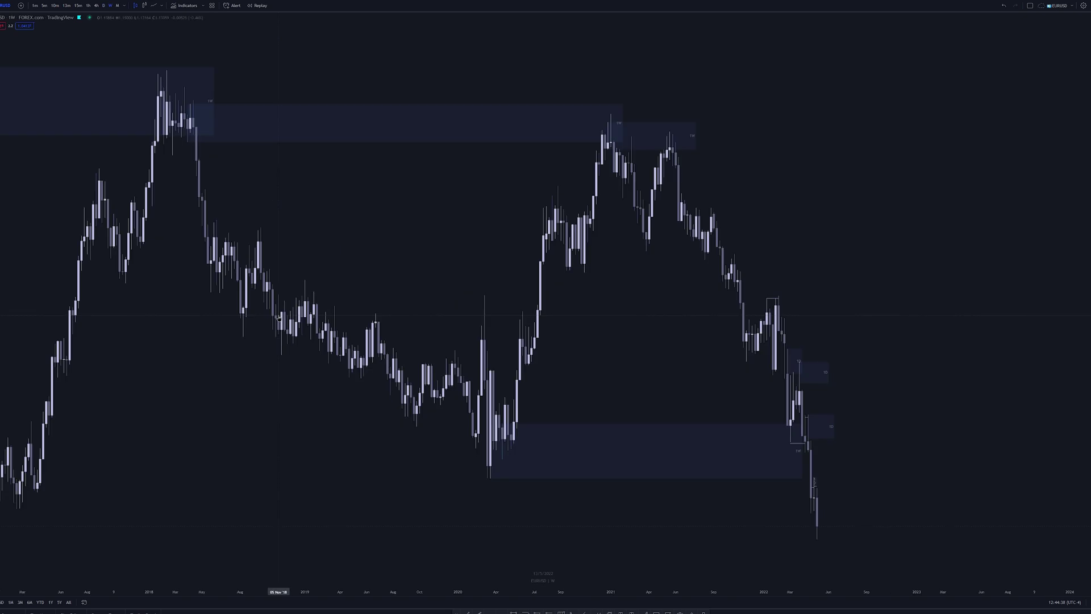
pyautogui.scroll(-5, 404, 438)
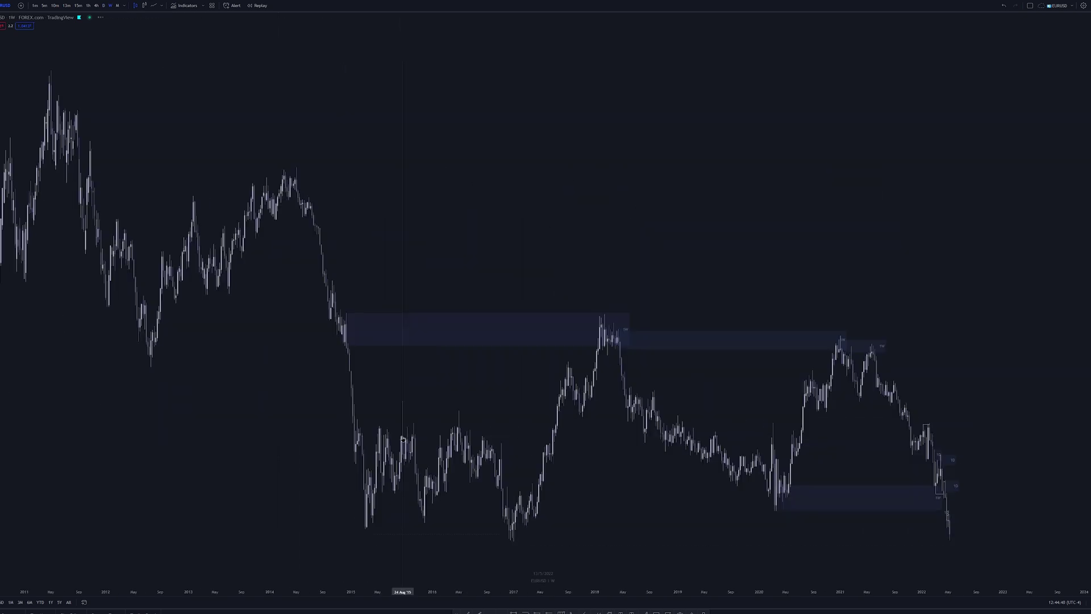
pyautogui.scroll(5, 909, 352)
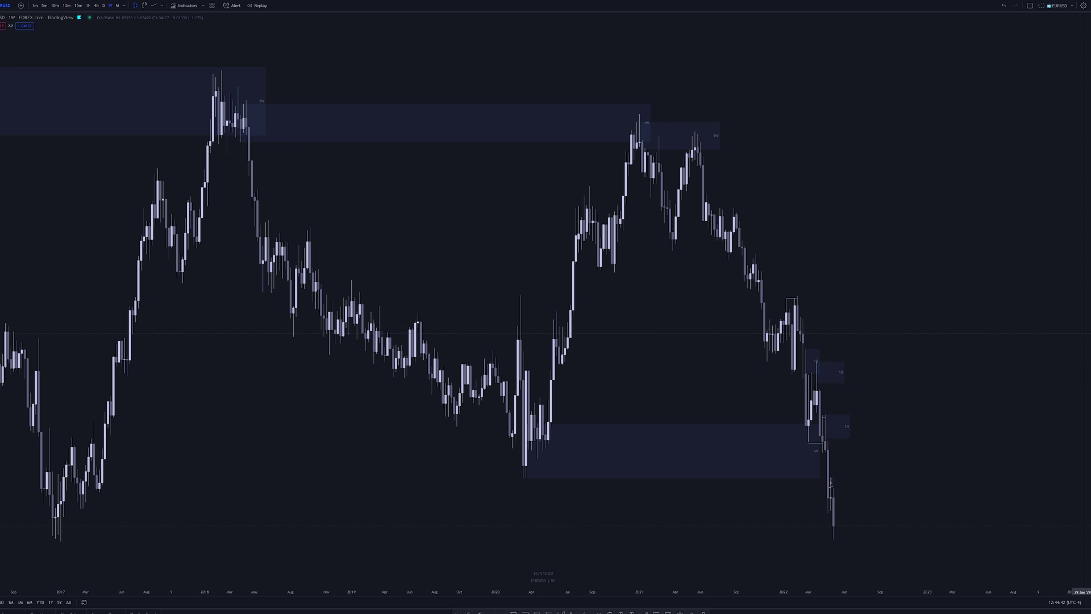
pyautogui.scroll(-4, 535, 403)
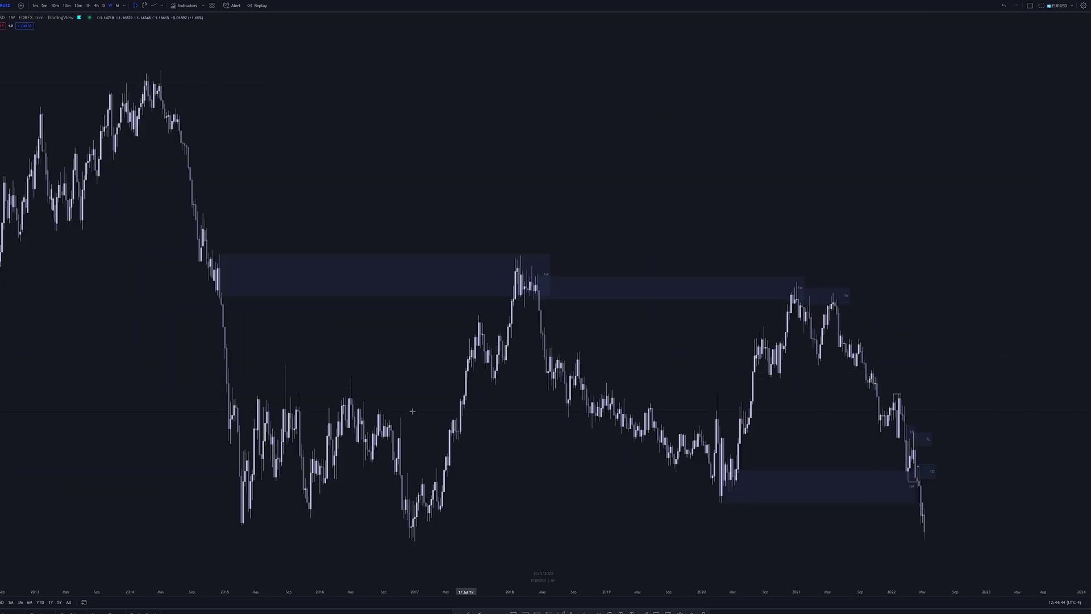
pyautogui.hotkey('ctrl', 'shift', 's')
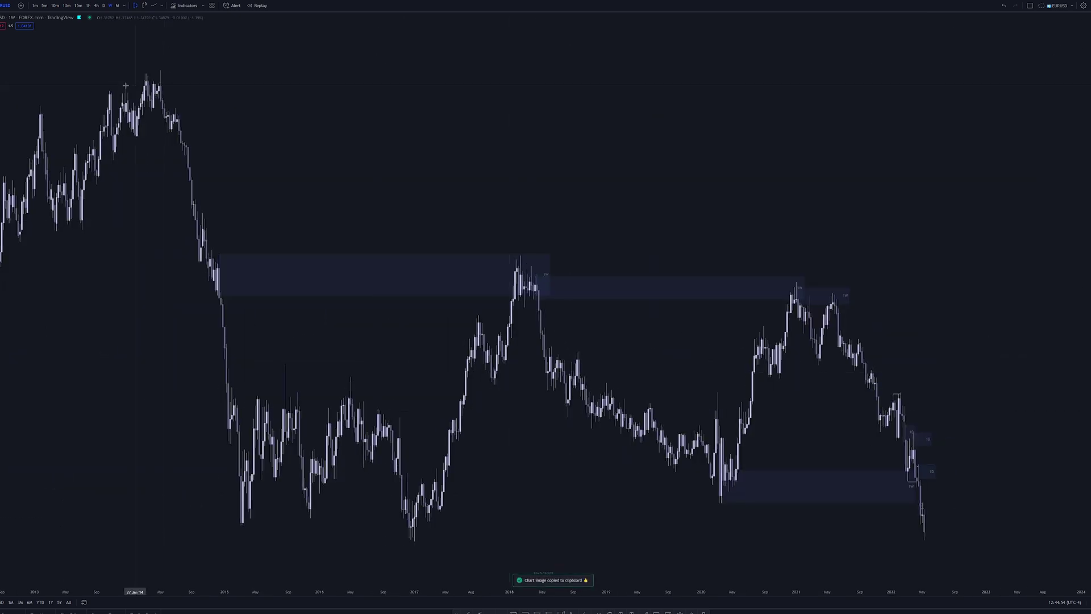
pyautogui.hotkey('alt', 'Tab')
pyautogui.hotkey('ctrl', 'v')
# Paste the weekly chart screenshot into the empty 1W block
pyautogui.click(441, 500)
pyautogui.hotkey('ctrl', 'v')
pyautogui.scroll(-1, 568, 482)
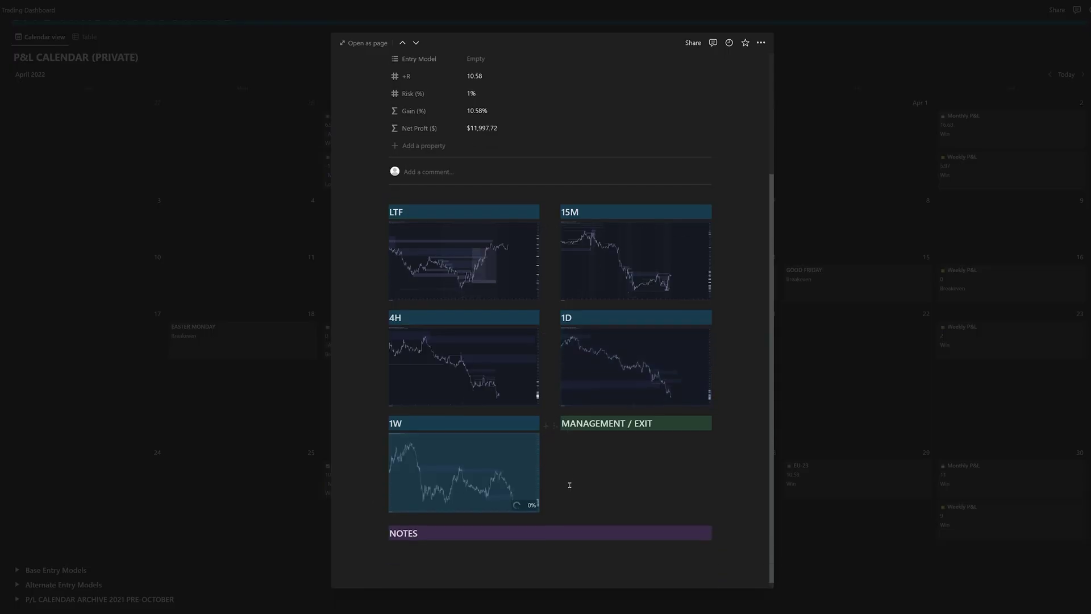
# Under MANAGEMENT / EXIT, write 'Partial TPs' and 'I took a hard TP for 10.58R'
pyautogui.click(634, 455)
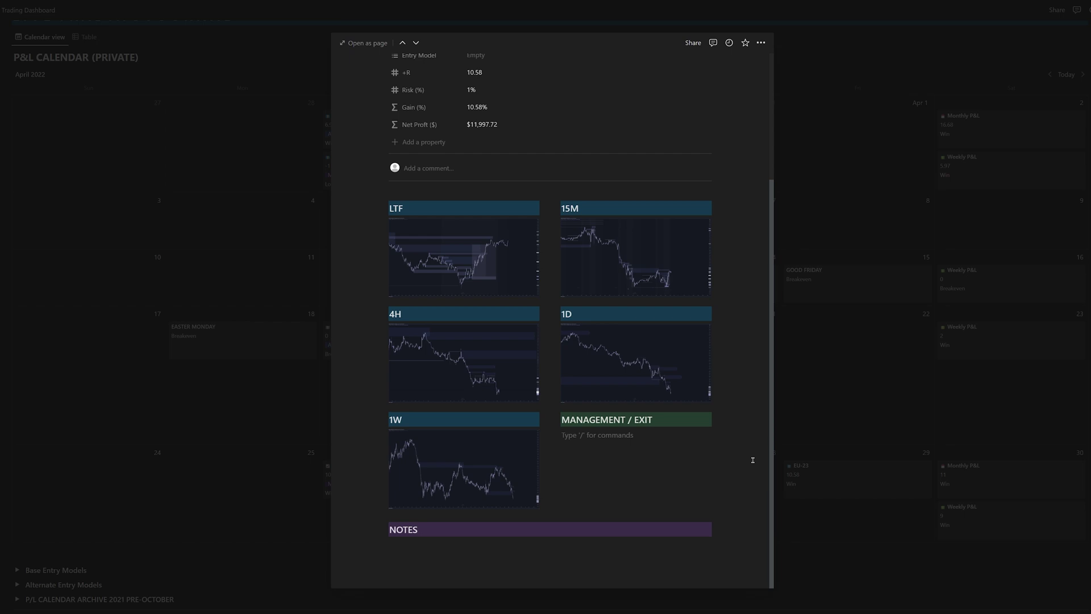
pyautogui.write('Partial TPs')
pyautogui.press('Return')
pyautogui.write('I took a hard TP')
pyautogui.write(' for 1.')
pyautogui.write('0.57')
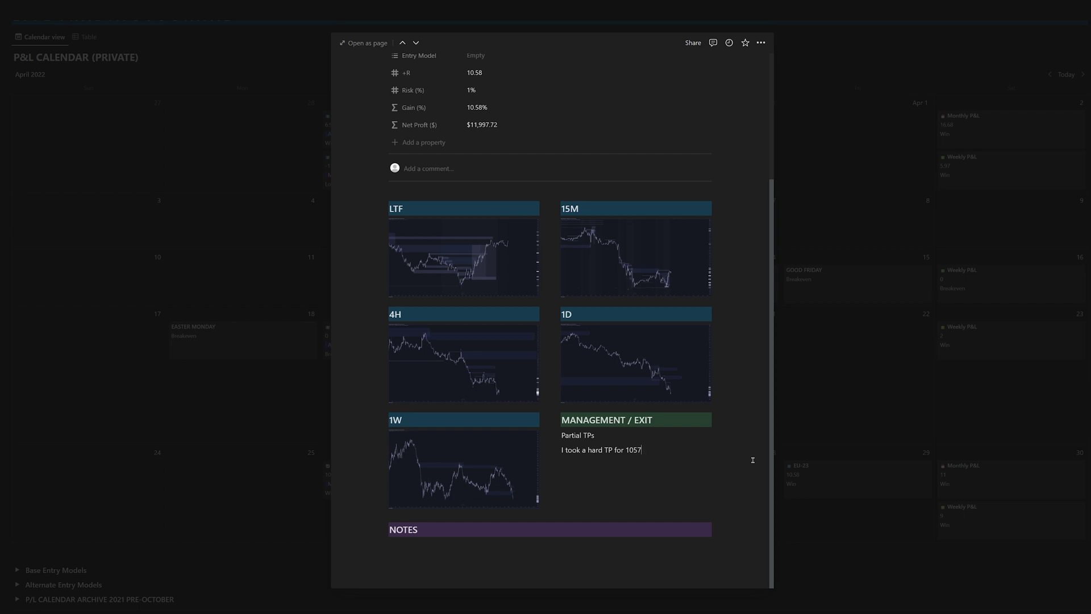
pyautogui.press('BackSpace')
pyautogui.press('BackSpace')
pyautogui.press('BackSpace')
pyautogui.write('.57')
pyautogui.press('BackSpace')
pyautogui.write('8R')
pyautogui.moveTo(696, 479); pyautogui.dragTo(599, 454)
pyautogui.click(541, 557)
# Write the notes 'Confident to enter trade without hesitation.' and 'Managed position well, didn't get out too early on pullbacks.'
pyautogui.write('Confident to enter trade without hesitation.')
pyautogui.press('Return')
pyautogui.press('Return')
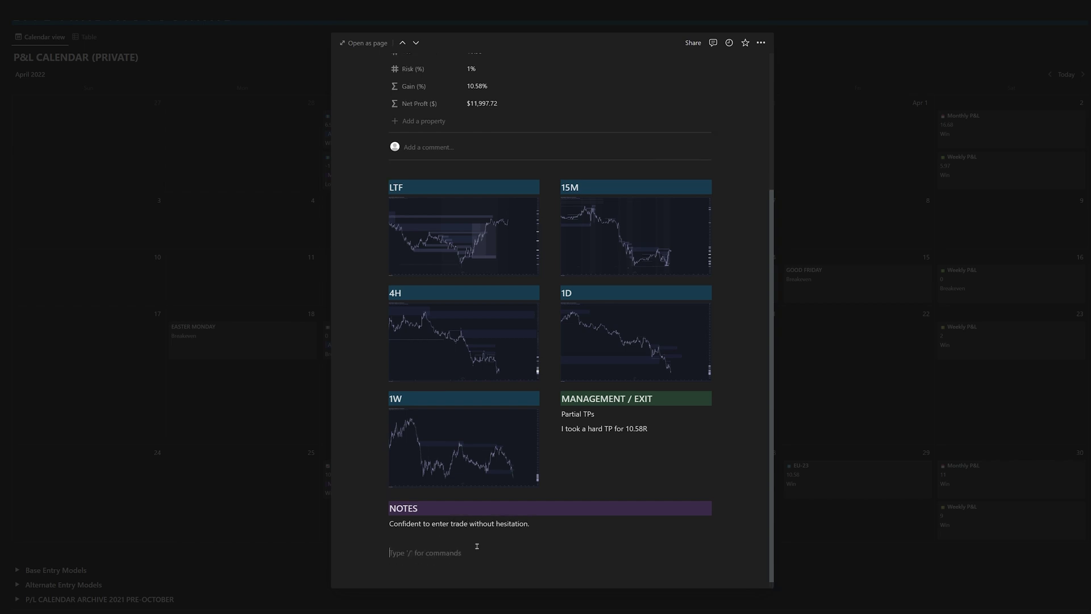
pyautogui.write('Manag')
pyautogui.press('BackSpace')
pyautogui.press('BackSpace')
pyautogui.press('BackSpace')
pyautogui.press('BackSpace')
pyautogui.press('BackSpace')
pyautogui.press('BackSpace')
pyautogui.write('Managed ')
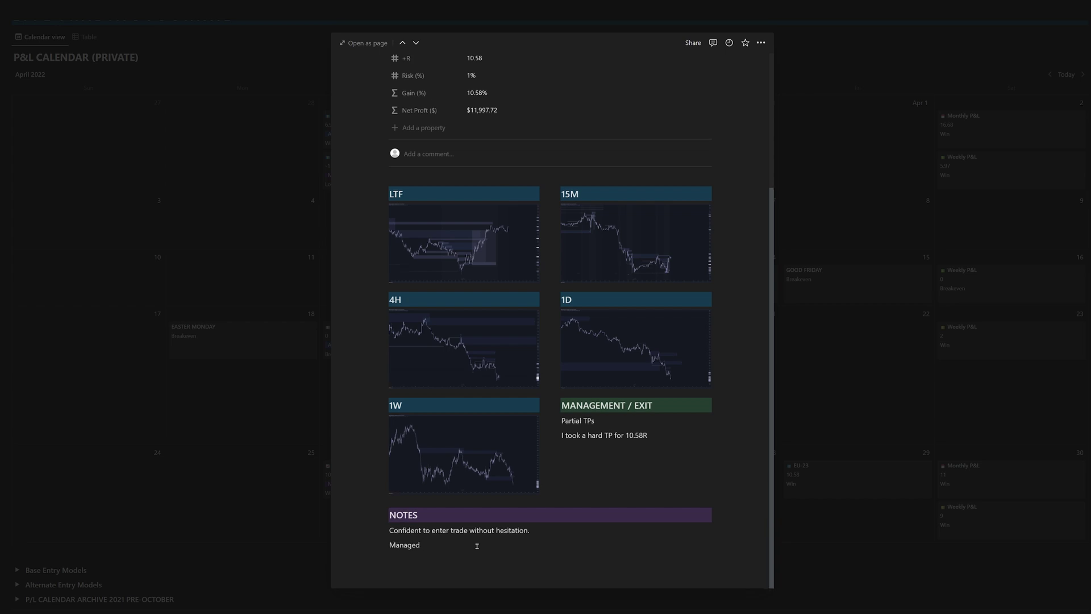
pyautogui.write('postion')
pyautogui.press('BackSpace')
pyautogui.press('BackSpace')
pyautogui.press('BackSpace')
pyautogui.press('BackSpace')
pyautogui.press('BackSpace')
pyautogui.press('BackSpace')
pyautogui.write("sition well, didn't get out too early on pullbacks.")
# Add the third note 'Took hard TP for 10.58R' and select the three note lines
pyautogui.press('Return')
pyautogui.write('Took HARD')
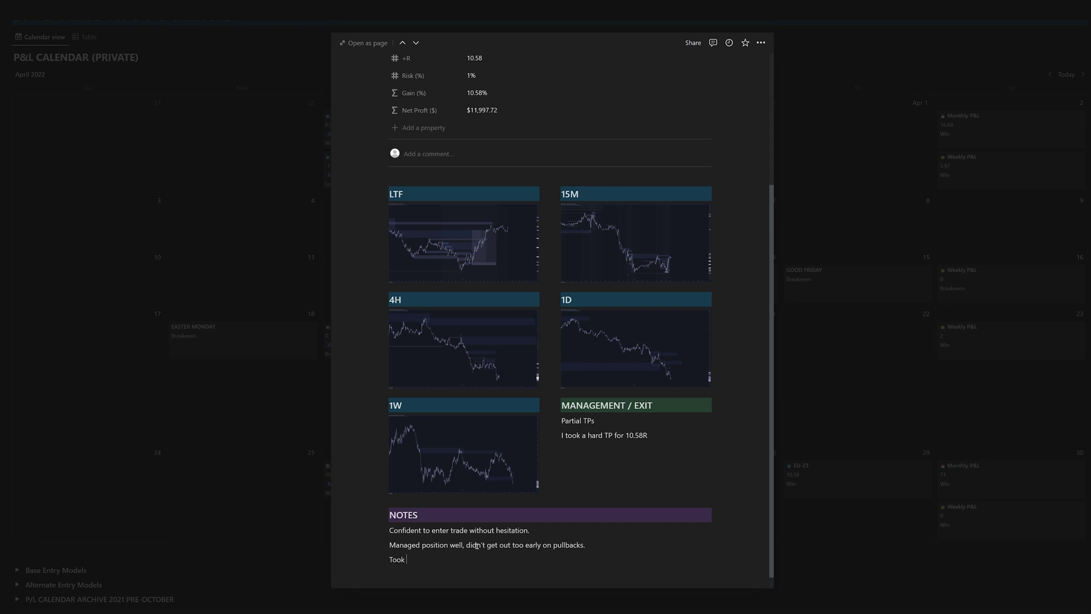
pyautogui.press('BackSpace')
pyautogui.press('BackSpace')
pyautogui.press('BackSpace')
pyautogui.press('BackSpace')
pyautogui.write('hard TP for 10.57')
pyautogui.press('BackSpace')
pyautogui.write('8R')
pyautogui.scroll(-1, 476, 545)
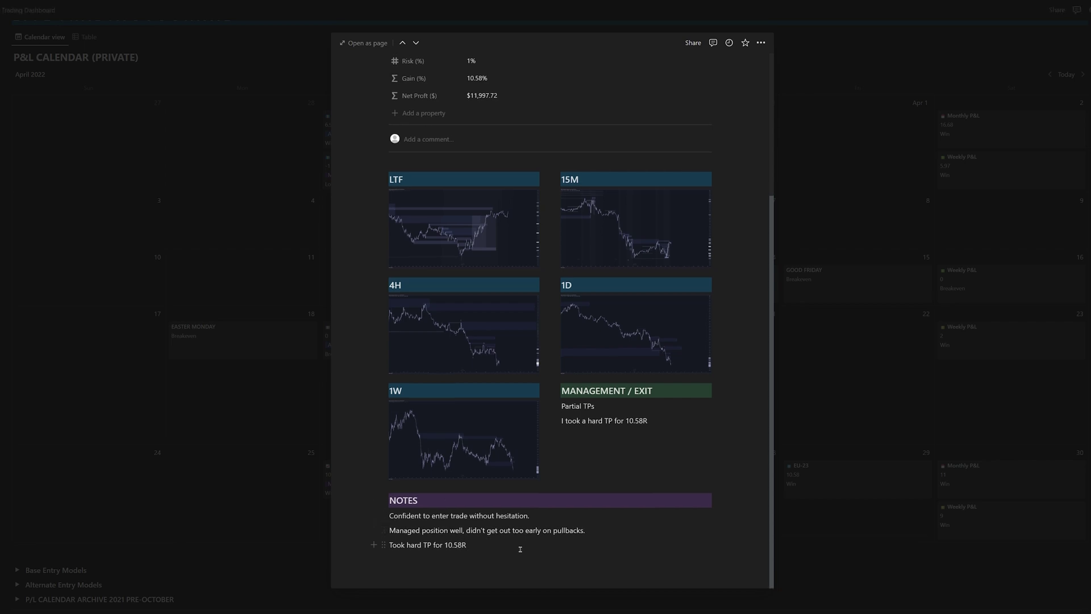
pyautogui.moveTo(520, 545); pyautogui.dragTo(389, 515)
pyautogui.click(495, 548)
pyautogui.moveTo(528, 552); pyautogui.dragTo(373, 516)
pyautogui.click(501, 552)
# Close the EU-23 page peek to show the April 2022 P&L calendar with EU-23 as a 10.58 Win
pyautogui.click(889, 525)
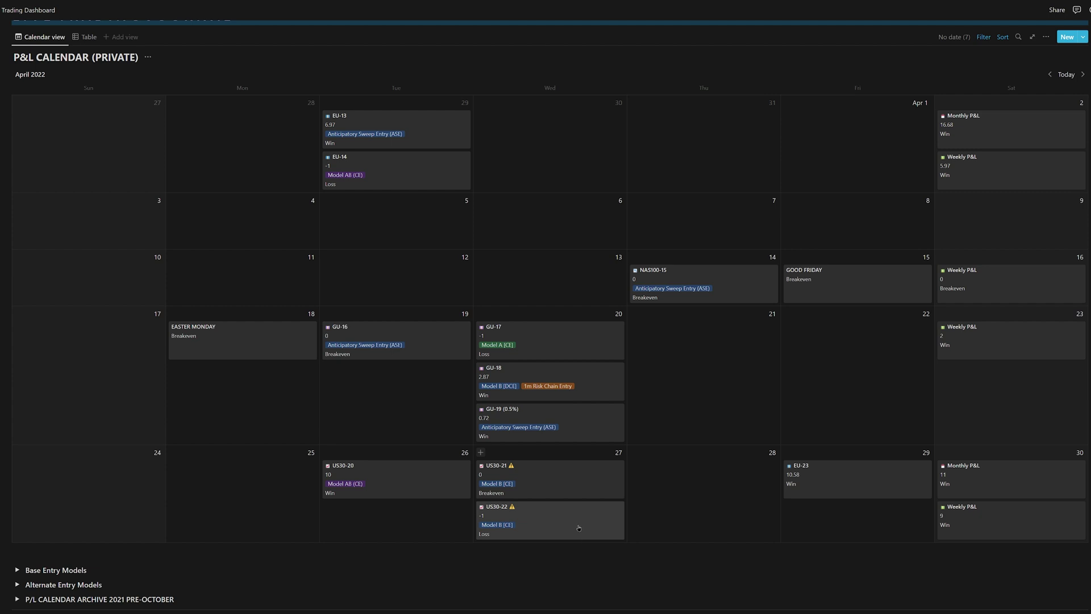
pyautogui.scroll(-1, 586, 525)
pyautogui.scroll(2, 653, 520)
pyautogui.scroll(-1, 731, 514)
pyautogui.scroll(-1, 730, 514)
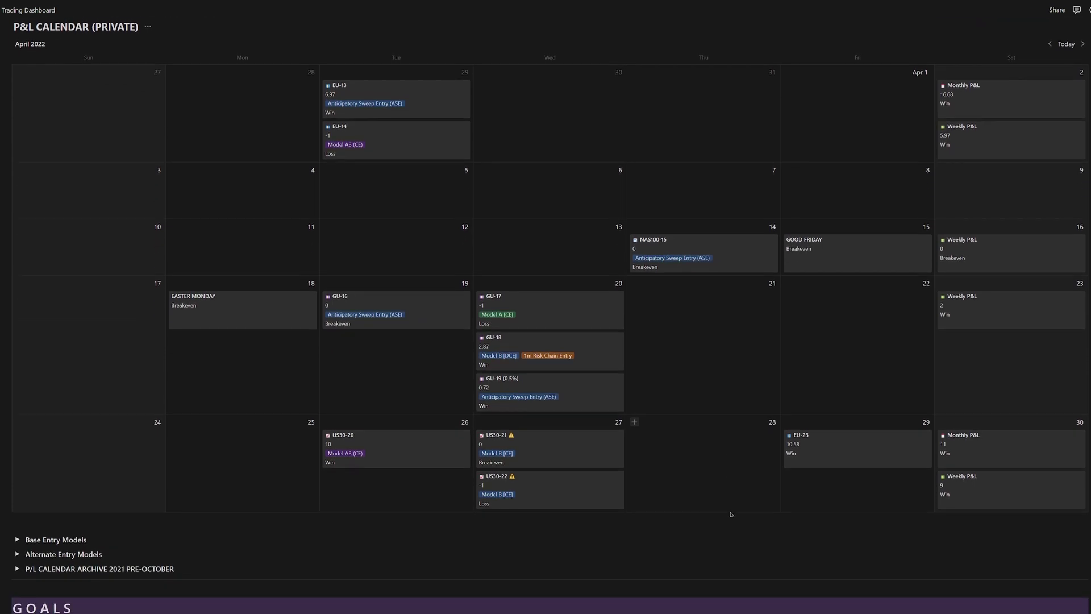
pyautogui.scroll(2, 731, 515)
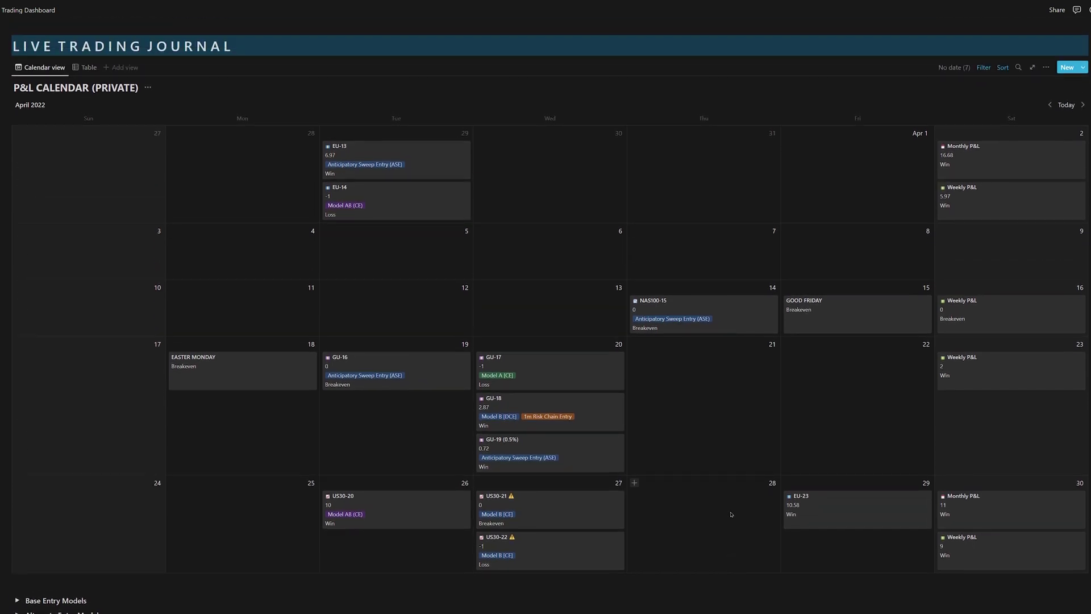